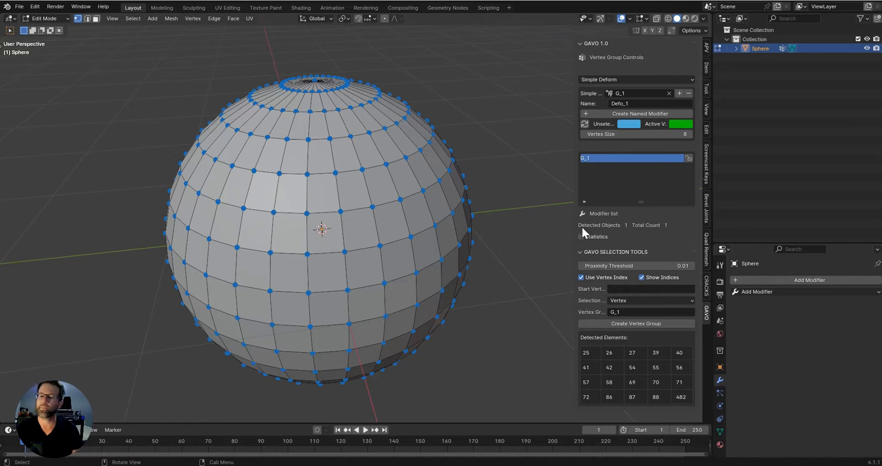
- Collapse the GAVO selection tools and set the unselected vertex color to yellow-green in the vertex group controls
left_click(580, 43)
left_click(581, 57)
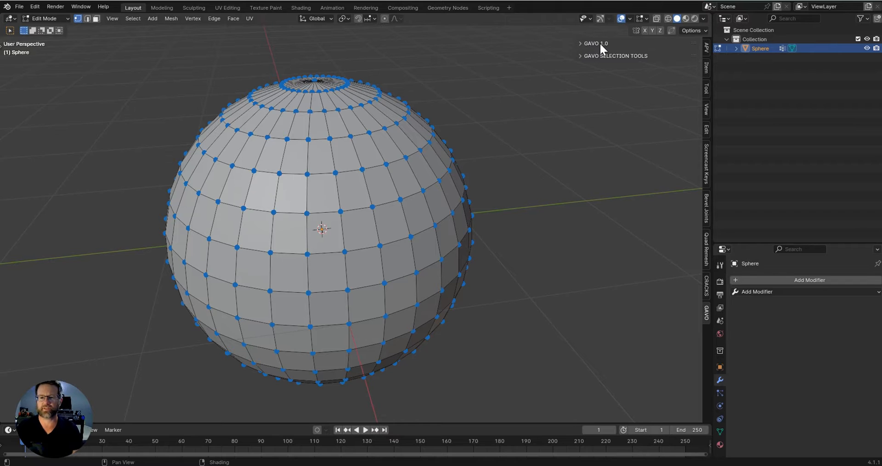
left_click(581, 43)
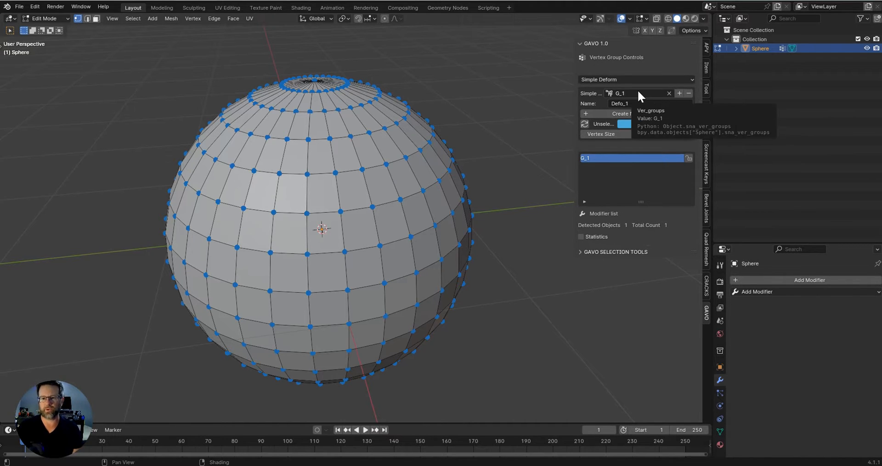
left_click(627, 124)
left_click_drag(633, 182, 629, 179)
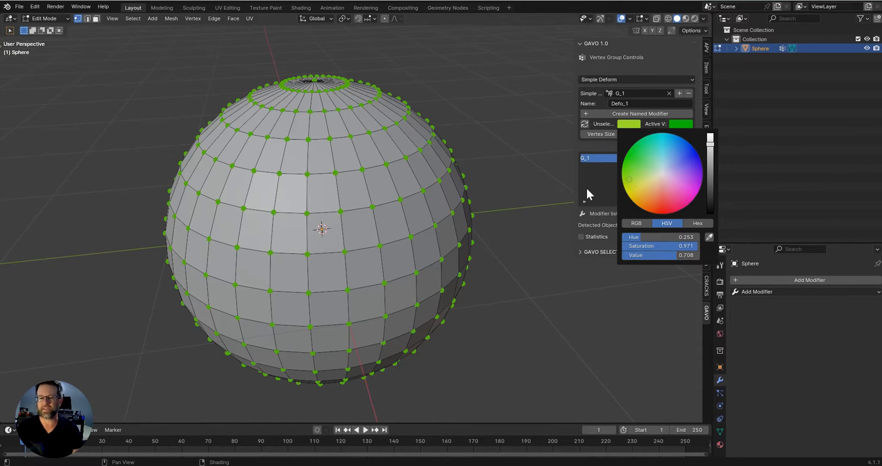
- Select a small patch of vertices on the front of the sphere and set the active vertex color to purple
left_click_drag(406, 262, 331, 198)
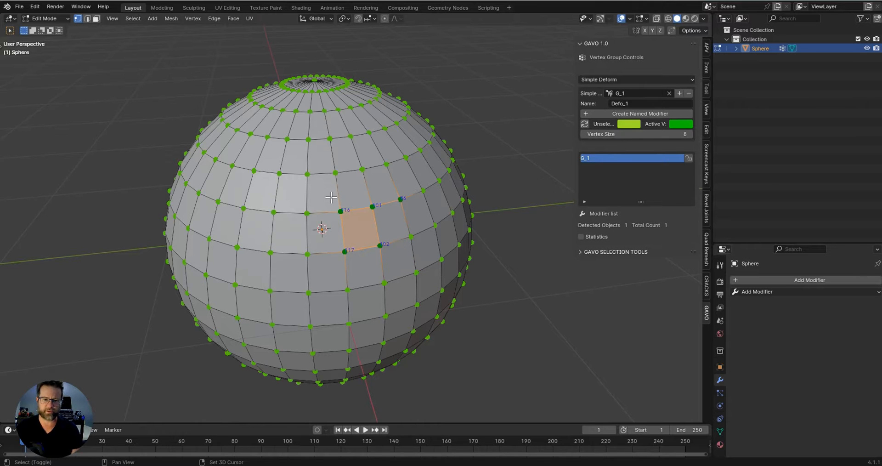
left_click(680, 123)
left_click_drag(717, 157, 754, 170)
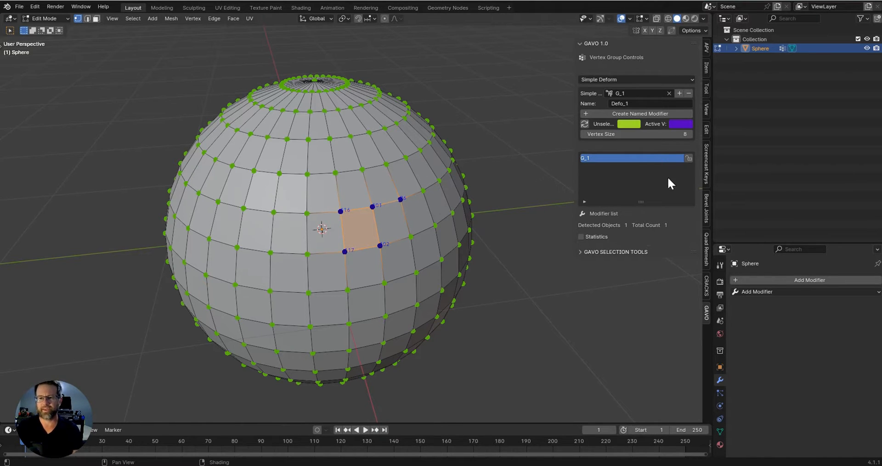
- Check the sphere's vertex group list in the mesh data properties and return to the modifier properties
left_click(719, 431)
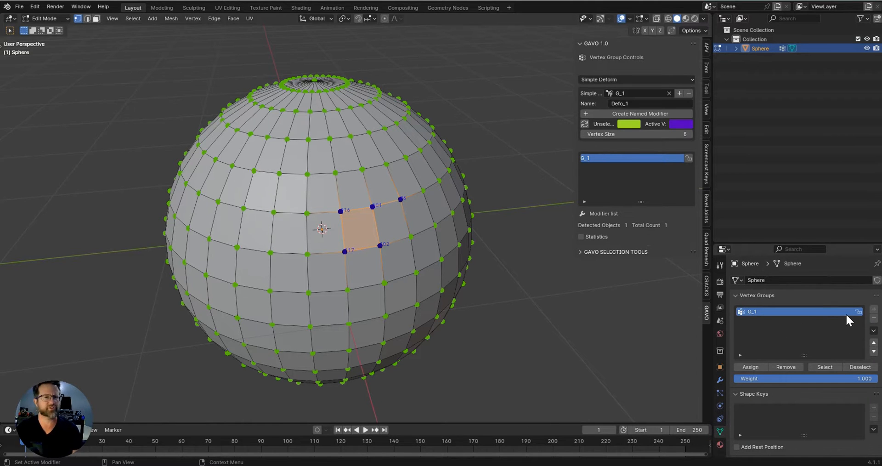
left_click(719, 380)
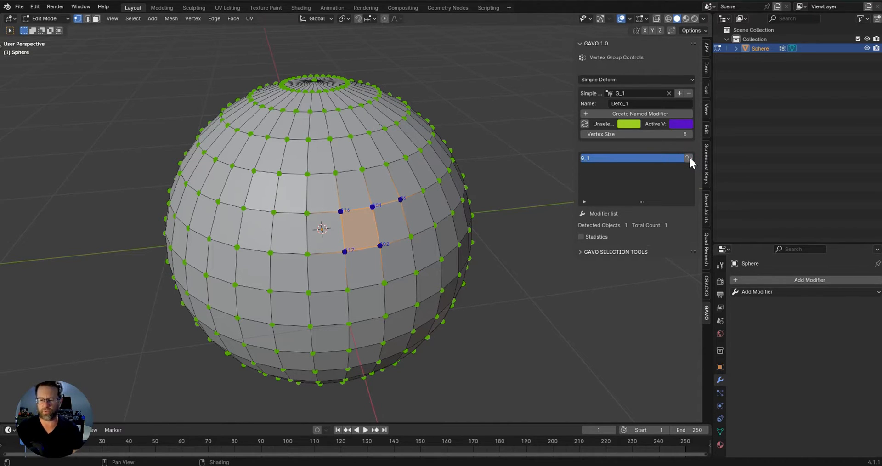
- Set the displayed vertex size to 10 and turn on the scene statistics overlay
left_click(643, 133)
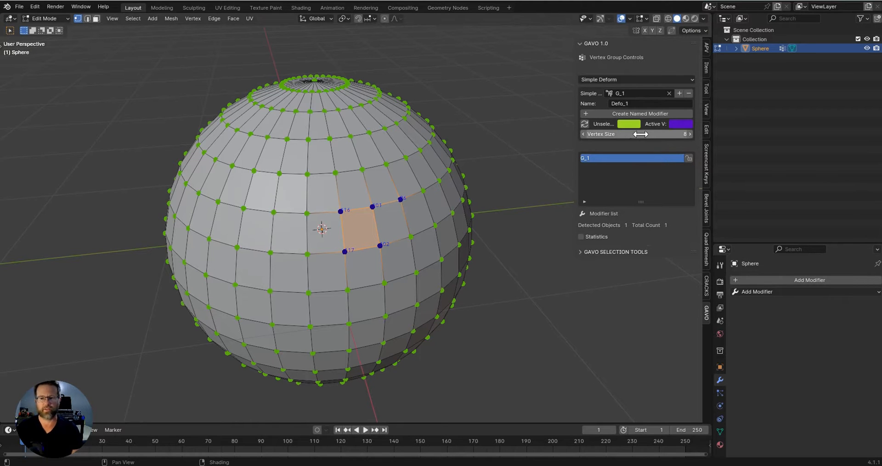
type("15")
key("Return")
mouse_move(643, 134)
left_mouse_down()
mouse_move(617, 134)
mouse_move(632, 134)
left_mouse_up()
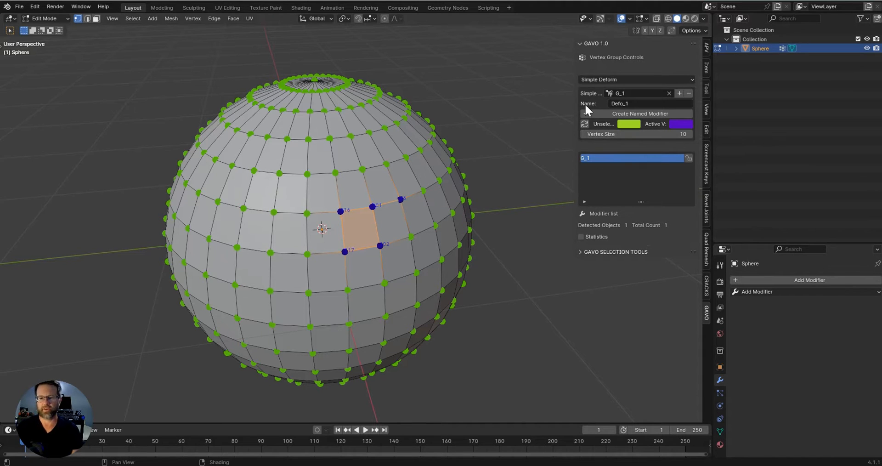
left_click(581, 237)
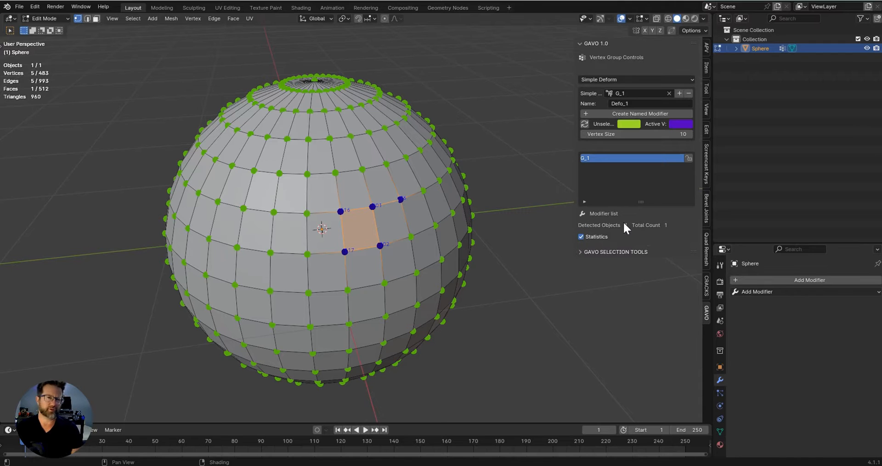
- Switch from the main GAVO controls to the selection tools and try to adjust the proximity threshold
left_click(579, 43)
left_click(582, 56)
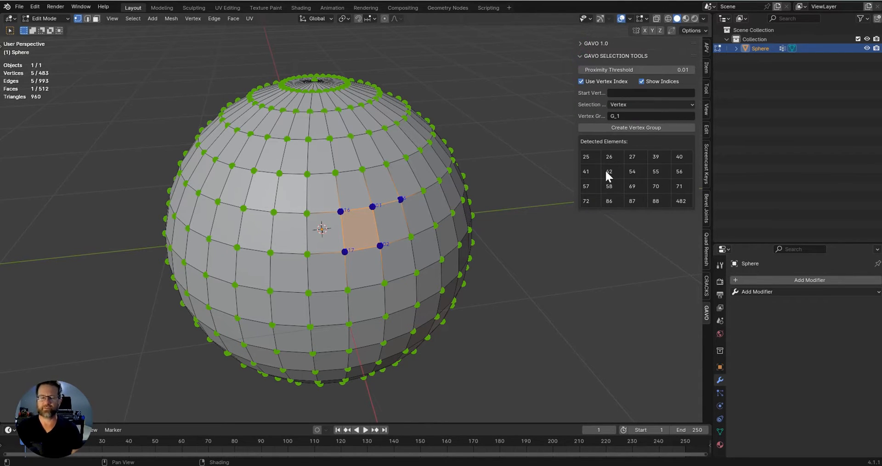
left_click(625, 69)
left_click(545, 85)
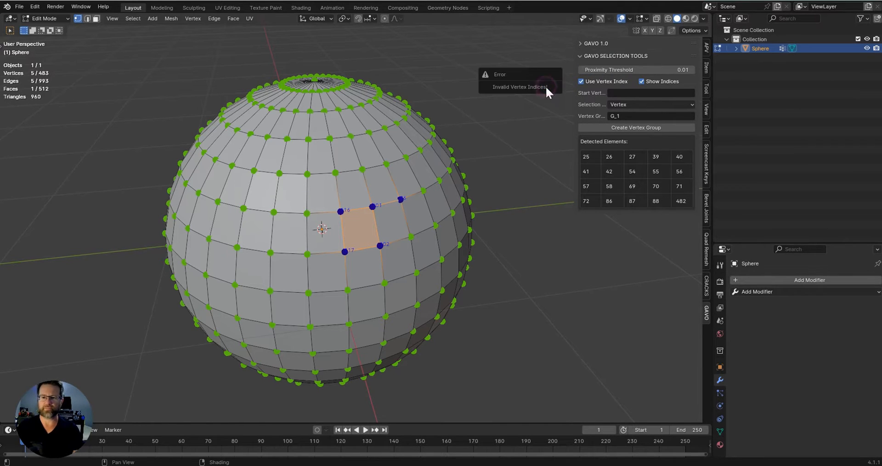
left_click(610, 93)
key("Escape")
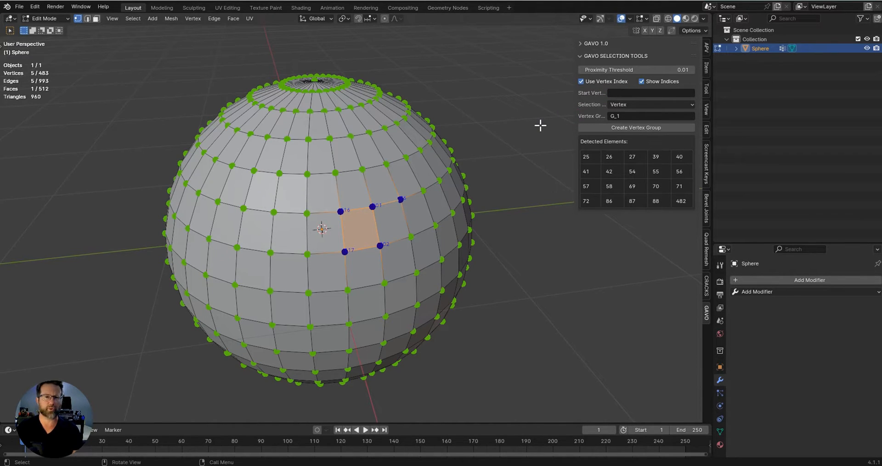
- Select the vertex at the sphere's top pole and enter its index, 81 followed by a comma, as a start vertex
scroll(390, 227, "up", 2)
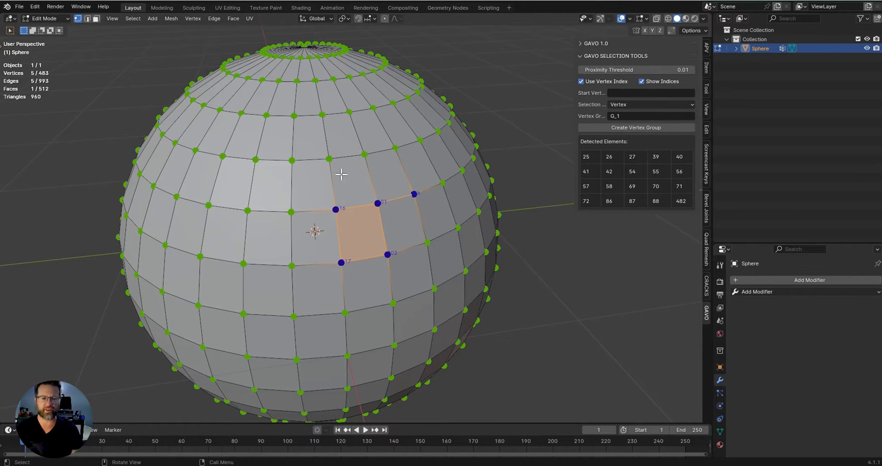
middle_click_drag(343, 178, 335, 148)
left_click(311, 154)
scroll(323, 160, "up", 3)
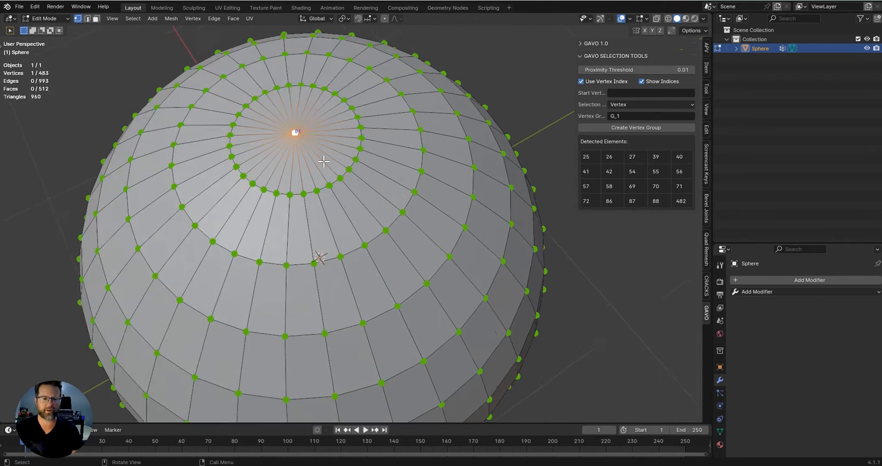
left_click(630, 93)
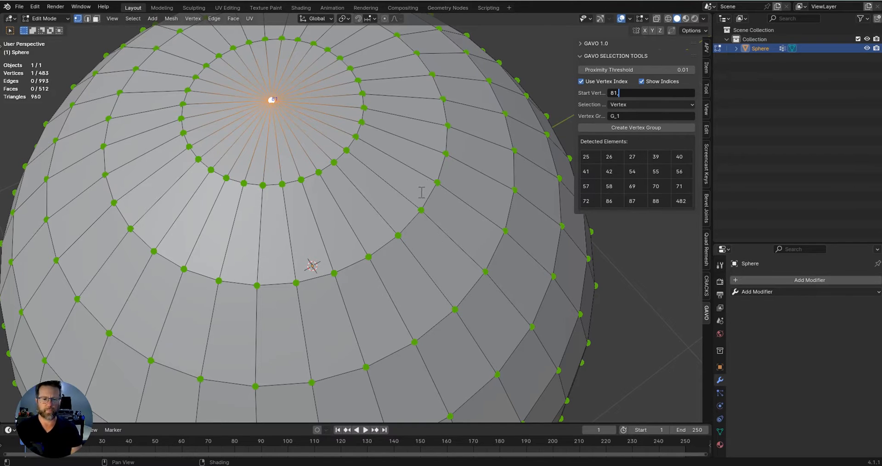
key("BackSpace")
key("BackSpace")
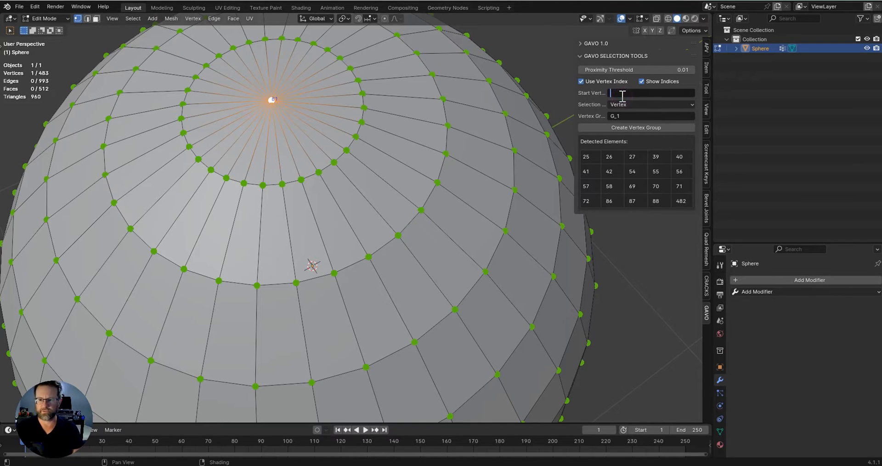
key("Return")
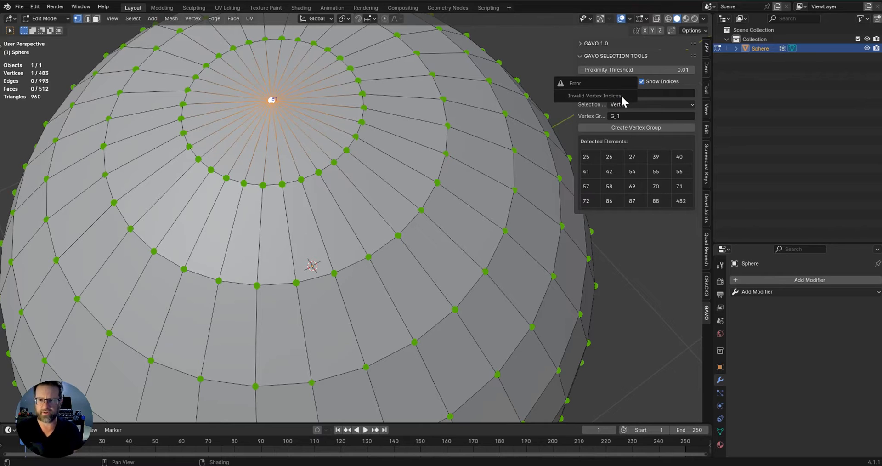
- Select the vertex at the sphere's bottom pole and set the start vertex indices to 81,307,5
scroll(501, 147, "down", 5)
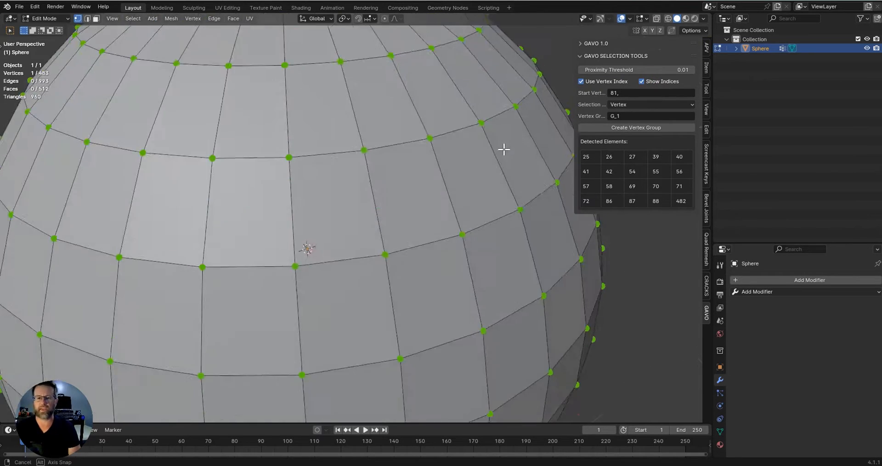
middle_click_drag(460, 163, 373, 121)
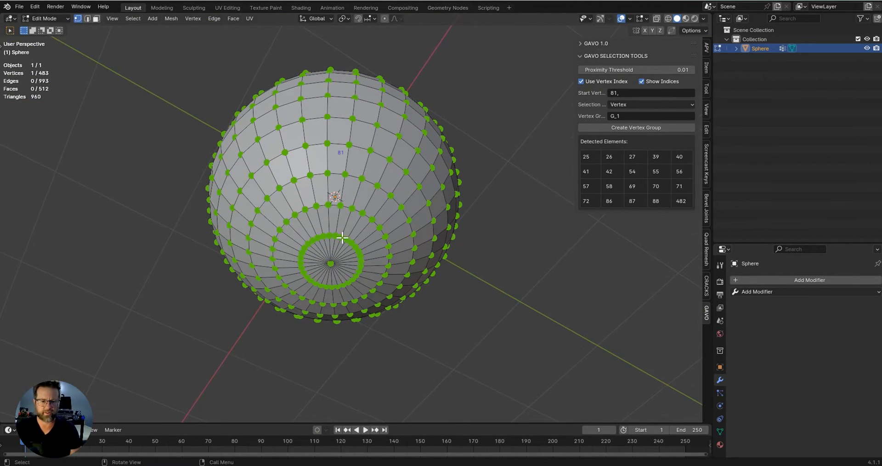
left_click(334, 262)
scroll(370, 255, "up", 3)
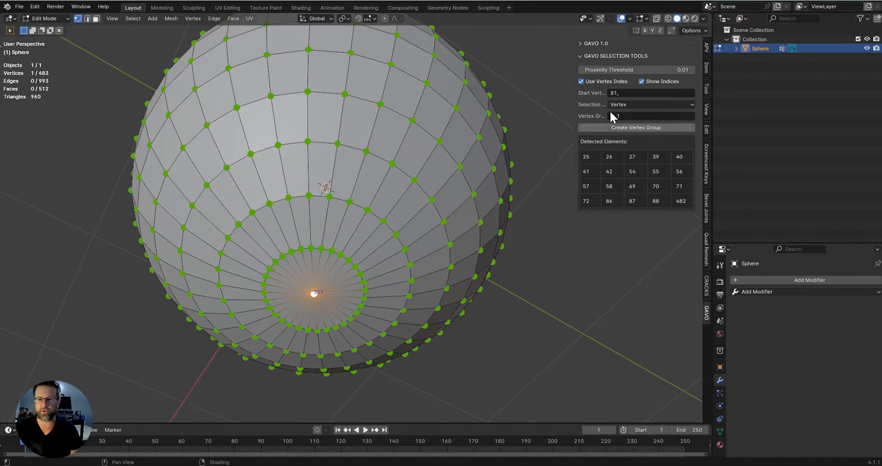
left_click(629, 92)
left_click(629, 92)
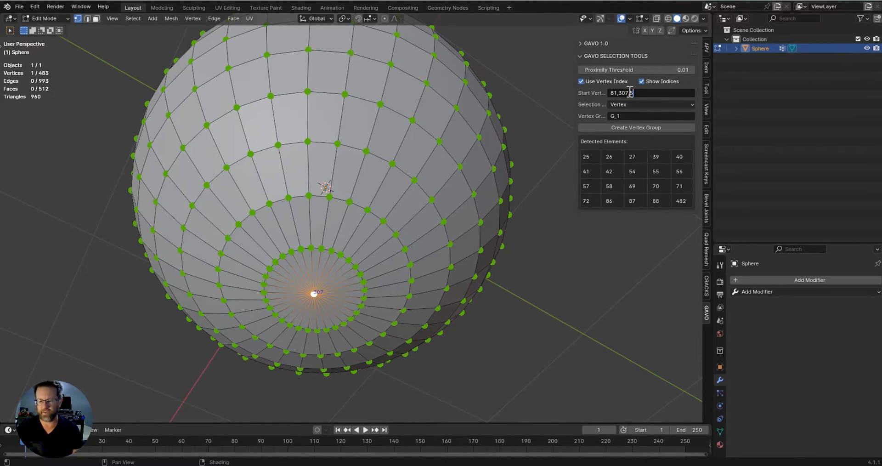
key("Return")
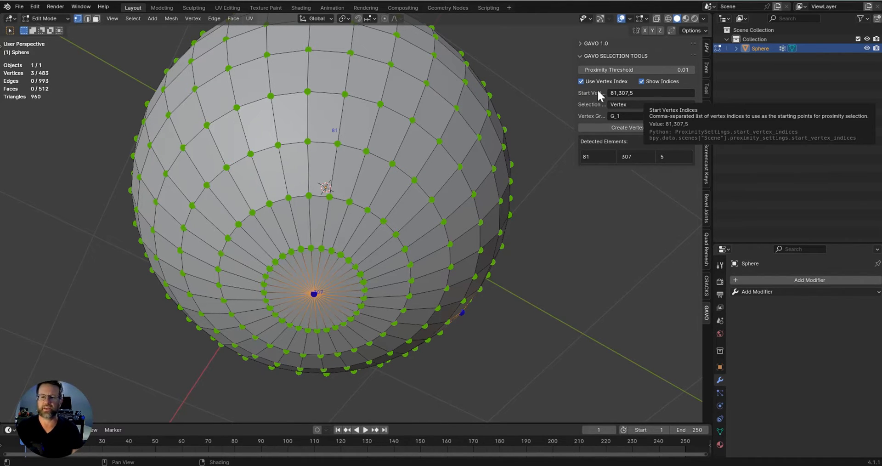
- Expand the main GAVO controls again and set the vertex size to 5
middle_click_drag(534, 128, 484, 147)
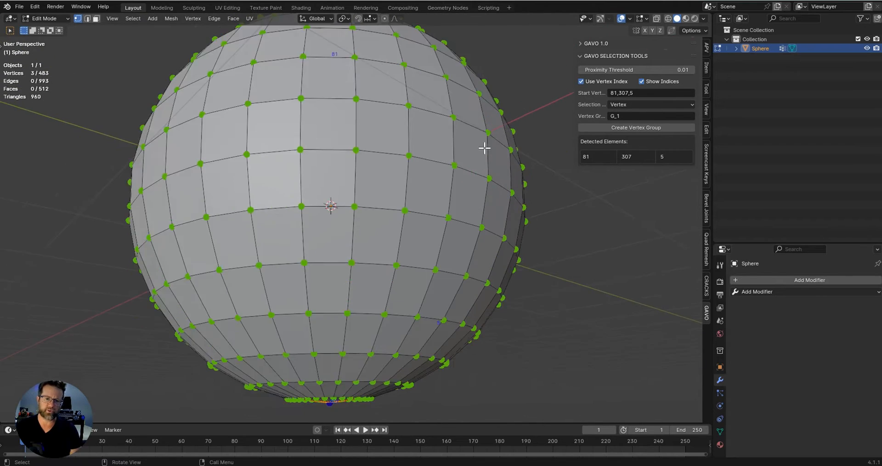
scroll(479, 165, "down", 3)
middle_click_drag(475, 181, 478, 188)
left_click(579, 42)
left_click_drag(640, 135, 620, 135)
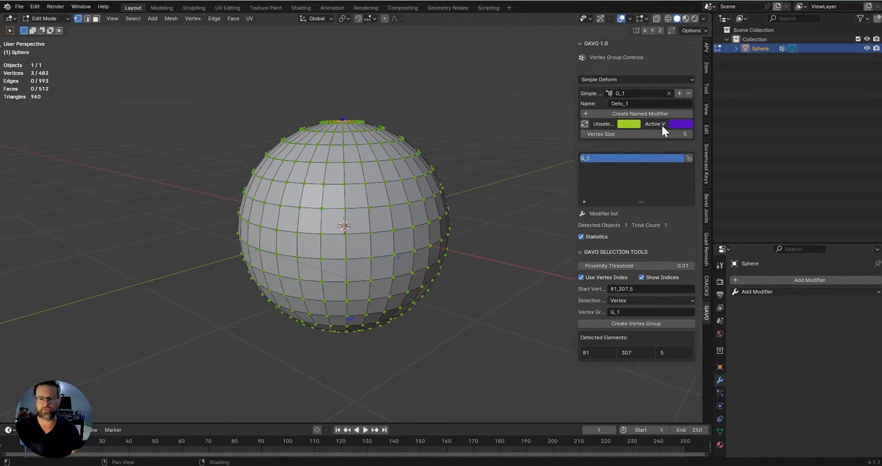
- Examine from several angles where start vertices 81, 307 and 5 lie on the sphere
middle_click_drag(477, 154, 392, 250)
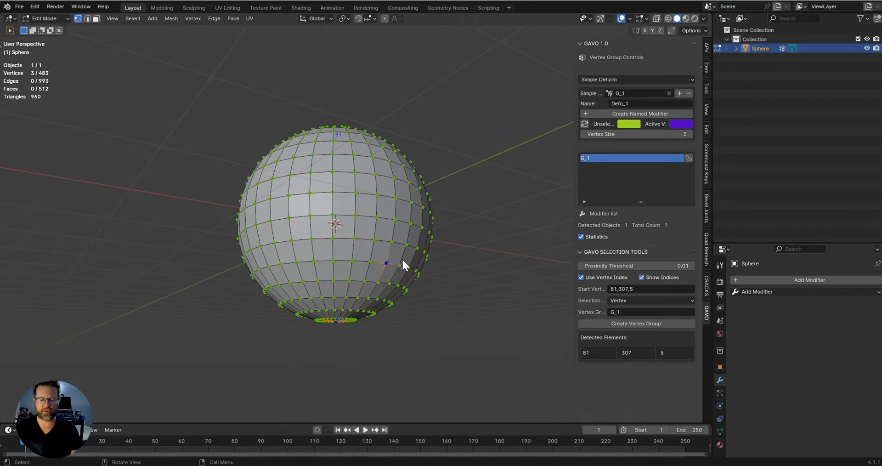
scroll(402, 260, "up", 6)
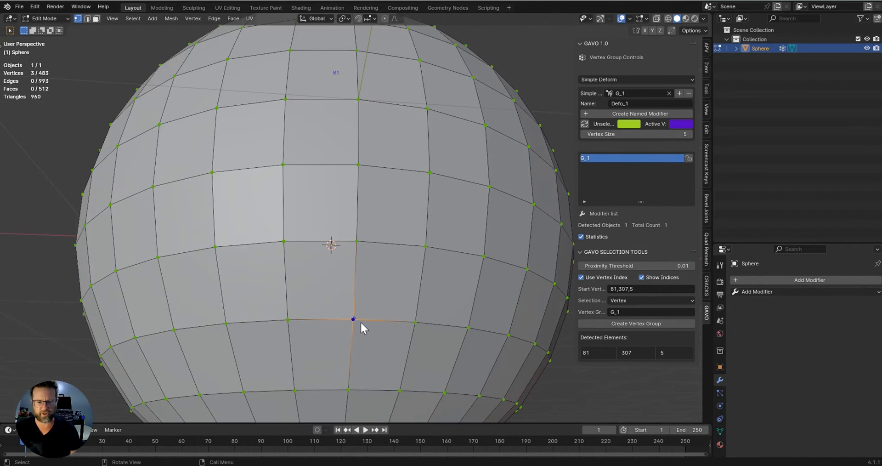
scroll(357, 313, "down", 4)
middle_click_drag(357, 144, 527, 157)
scroll(318, 122, "up", 4)
scroll(339, 221, "down", 5)
scroll(363, 135, "up", 5)
scroll(525, 110, "down", 4)
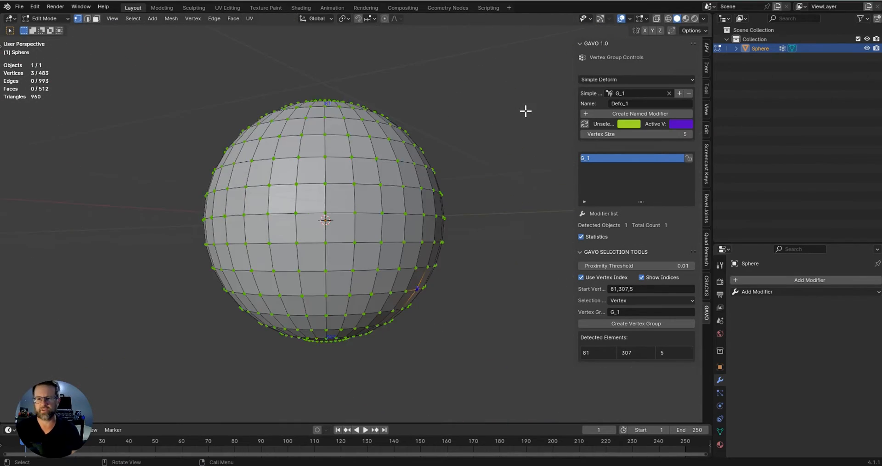
- Set the proximity threshold to 0.34 and turn off the display of vertex indices
middle_click_drag(525, 111, 455, 179)
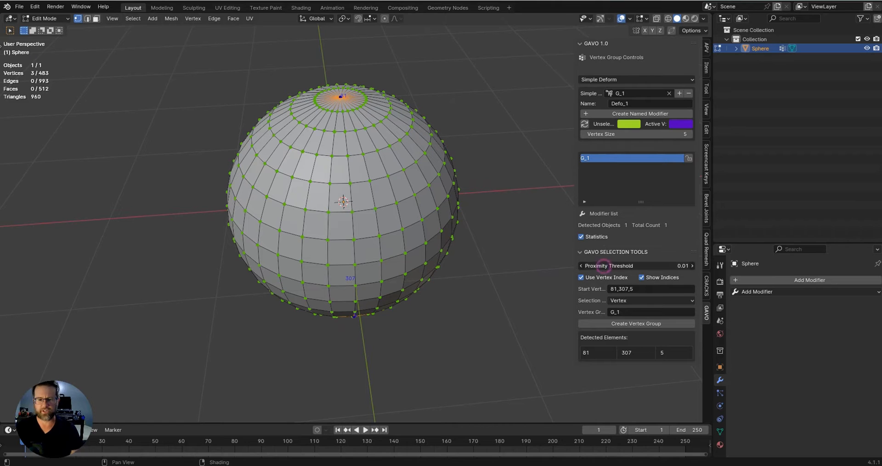
left_click_drag(636, 265, 661, 265)
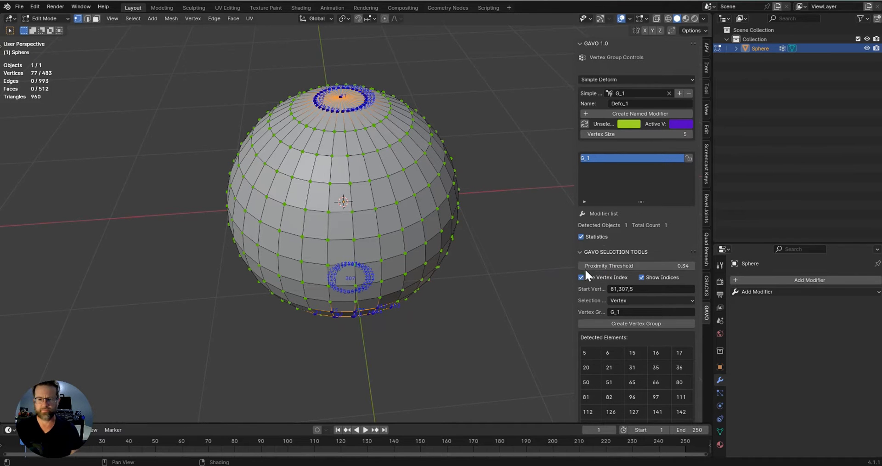
left_click(642, 277)
middle_click_drag(461, 227, 490, 133)
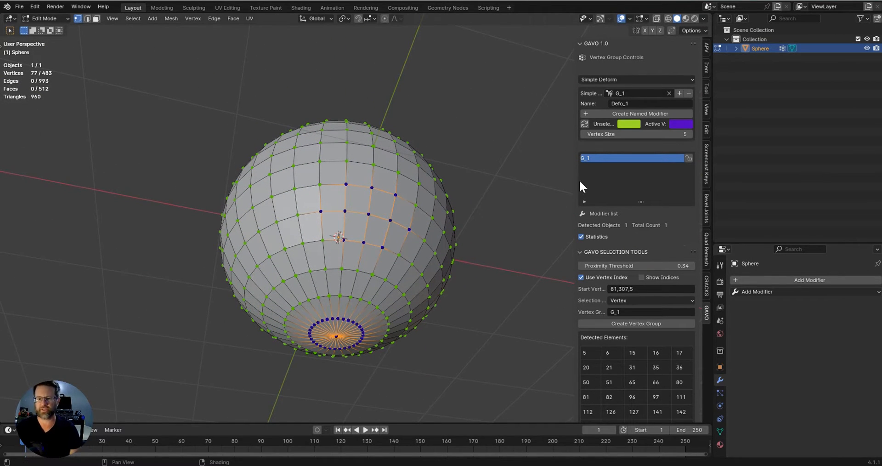
- Raise the proximity threshold to 0.40 to widen the selection around the start vertices
mouse_move(633, 266)
left_mouse_down()
mouse_move(656, 265)
mouse_move(649, 265)
left_mouse_up()
middle_click_drag(469, 175, 480, 201)
scroll(480, 201, "up", 1)
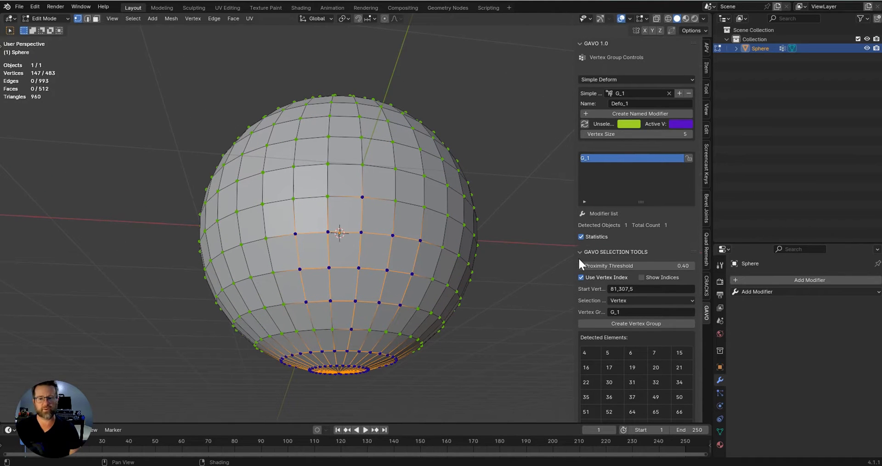
- Change the proximity selection type to Edge and set the proximity threshold to 0.28
left_click(628, 300)
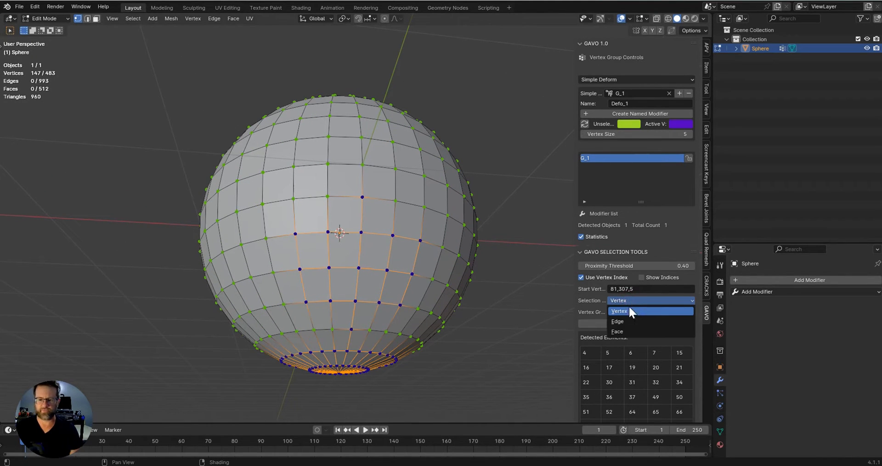
left_click(627, 318)
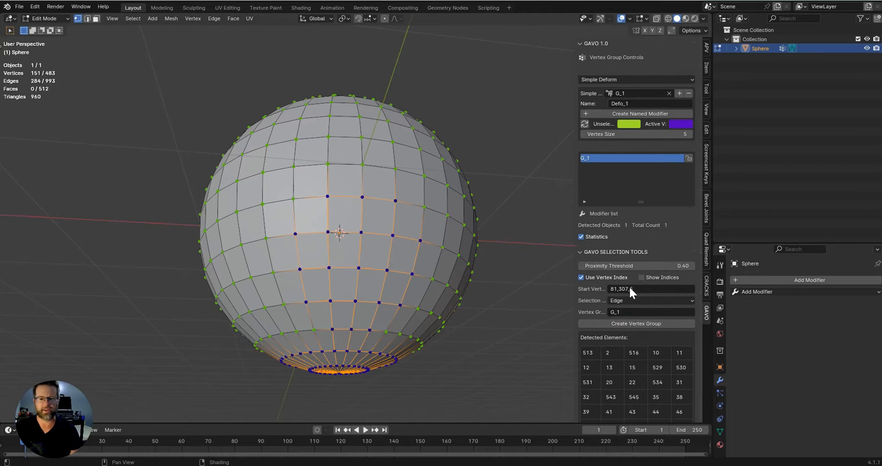
left_click_drag(629, 265, 611, 266)
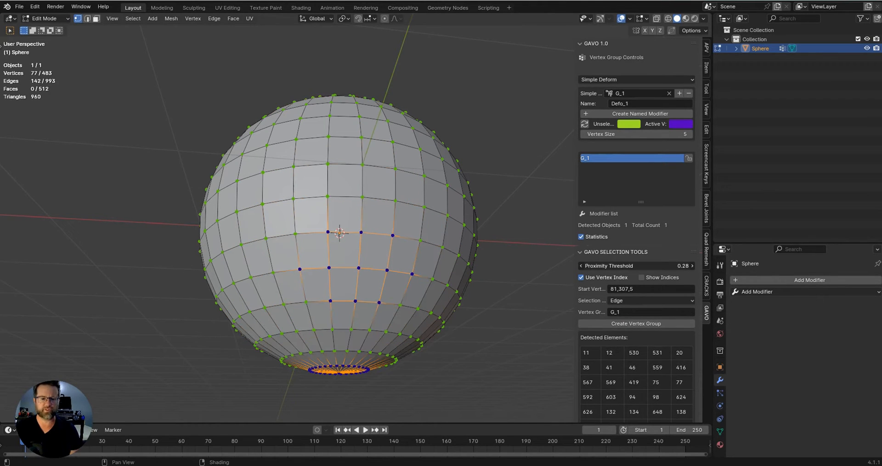
- Change the proximity selection type to Face and set the proximity threshold to 0.44
left_click(632, 297)
left_click(630, 327)
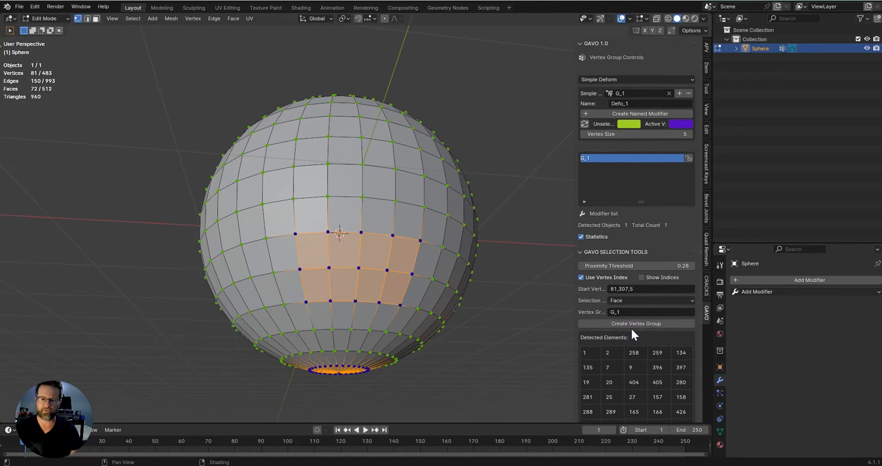
middle_click_drag(530, 272, 480, 241)
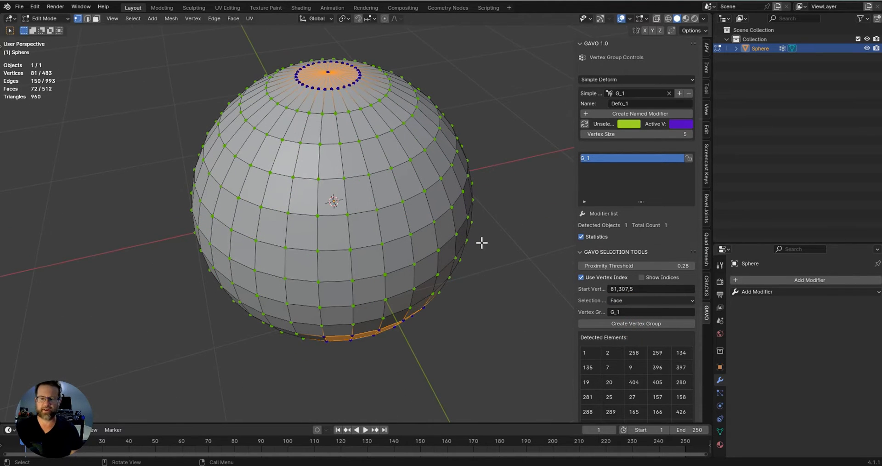
left_click_drag(628, 270, 671, 270)
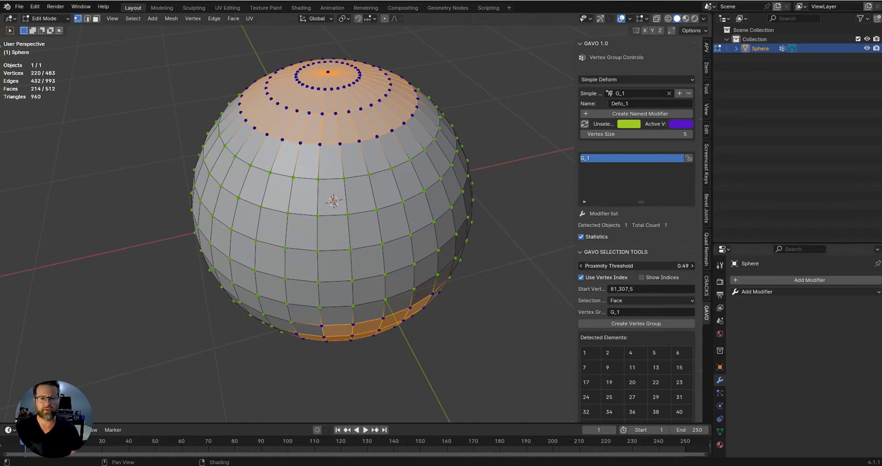
middle_click_drag(504, 259, 448, 197)
left_click_drag(659, 265, 648, 265)
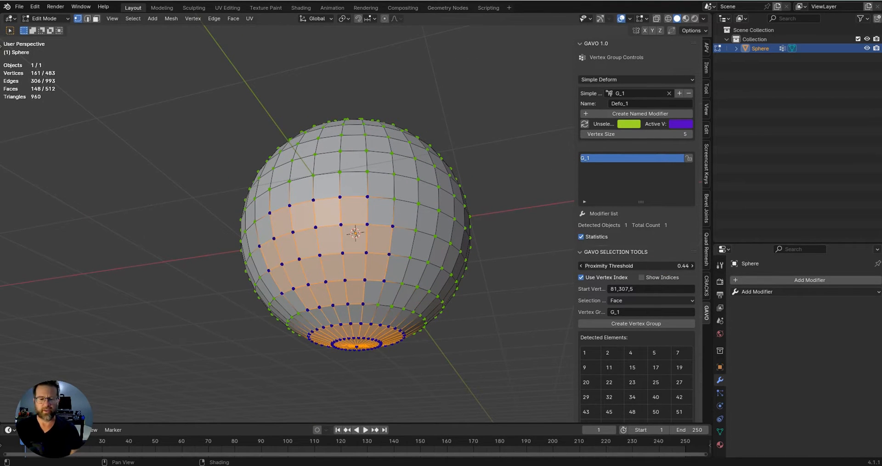
- Change the proximity selection type back to Vertex and view the selected areas of the sphere
left_click(637, 302)
left_click(636, 311)
middle_click_drag(431, 199, 484, 240)
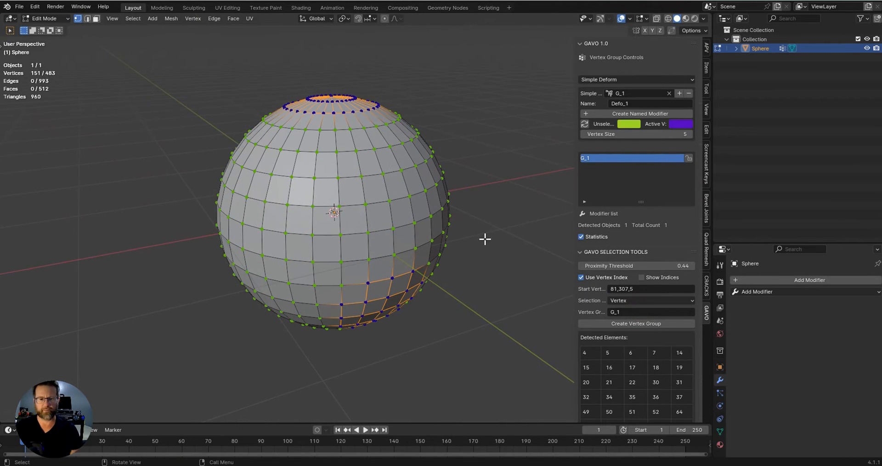
- Clear the Simple Deform vertex group assignment and delete vertex group G_1 from the sphere
left_click(628, 312)
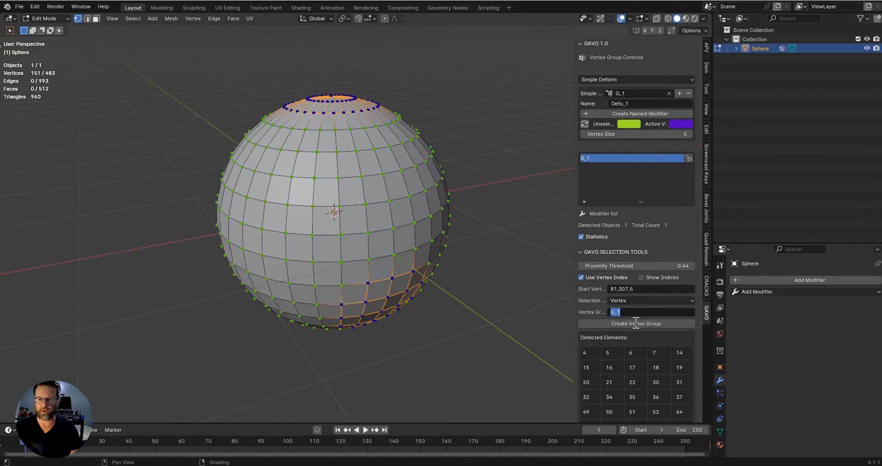
left_click(669, 93)
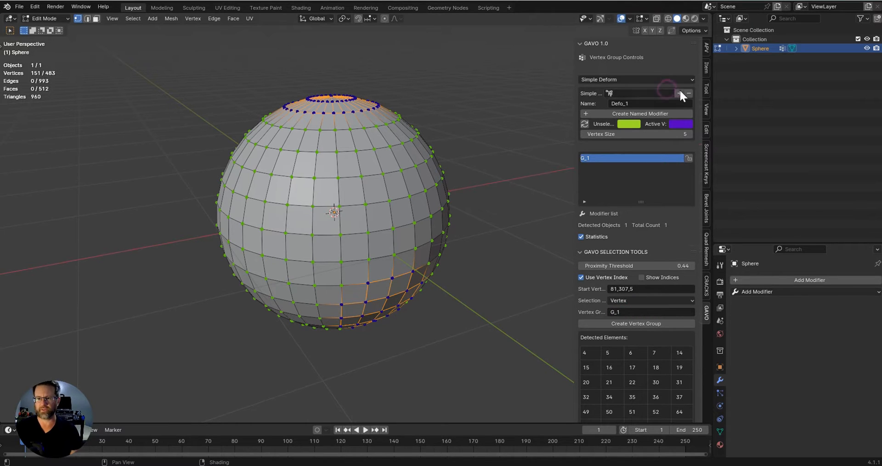
left_click(665, 93)
left_click(658, 102)
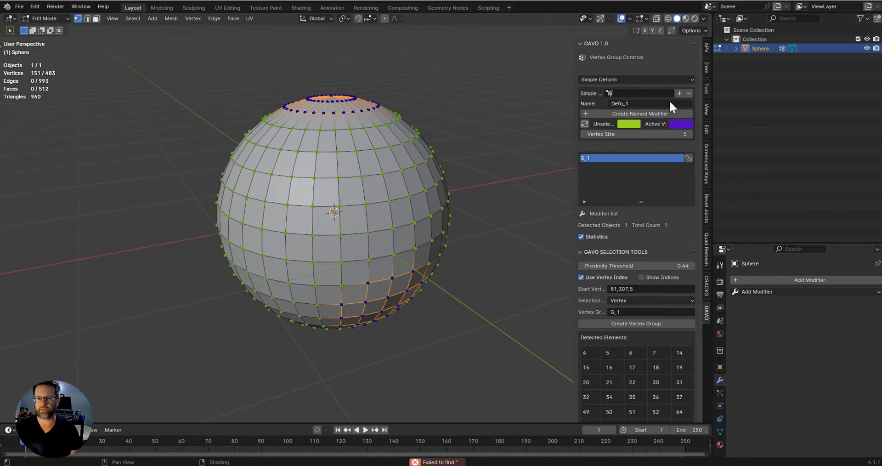
left_click(689, 93)
left_click(643, 93)
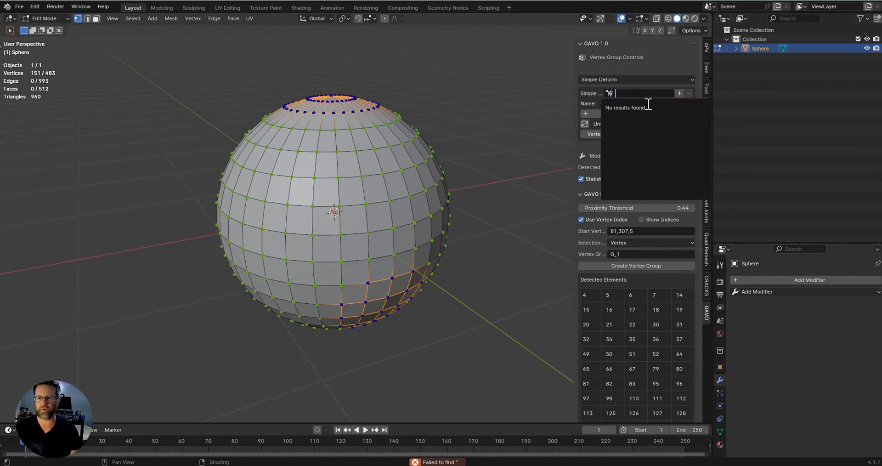
- Create vertex group G_1 from the vertices detected around start vertices 81, 307 and 5
middle_click_drag(508, 219, 397, 175)
middle_click_drag(515, 280, 517, 231)
left_click(622, 264)
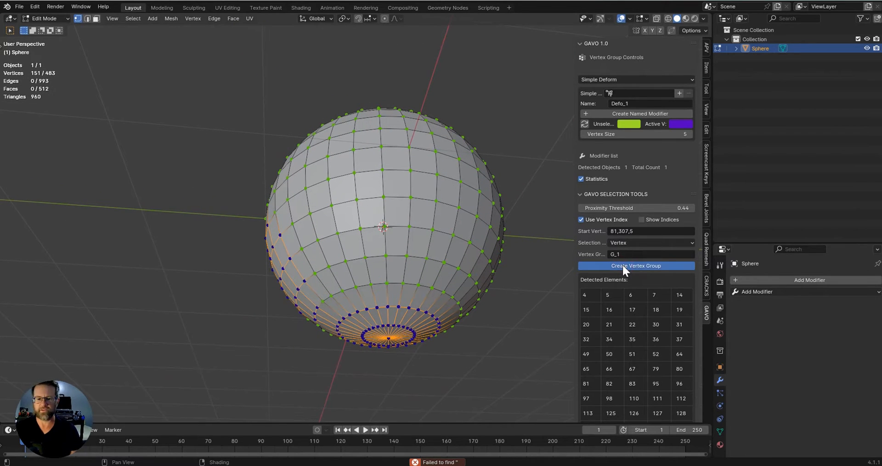
middle_click_drag(441, 147, 376, 91)
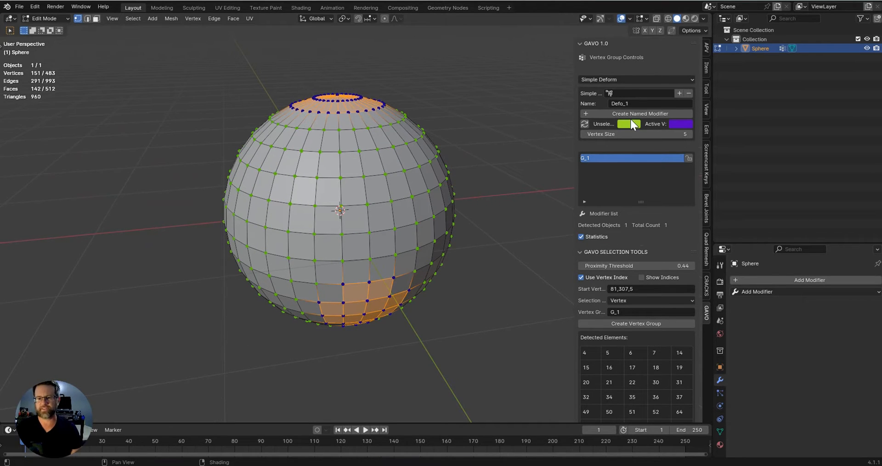
- Add a Simple Deform modifier named Defo_1 and restrict it to vertex group G_1
left_click(627, 79)
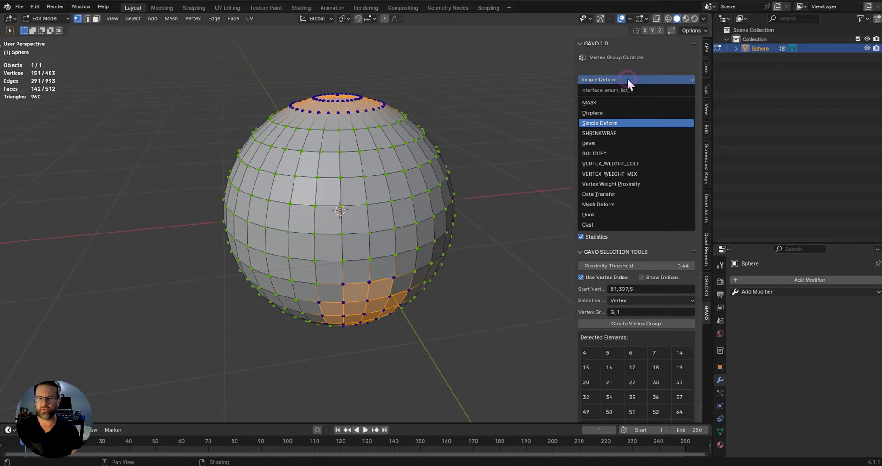
left_click(608, 122)
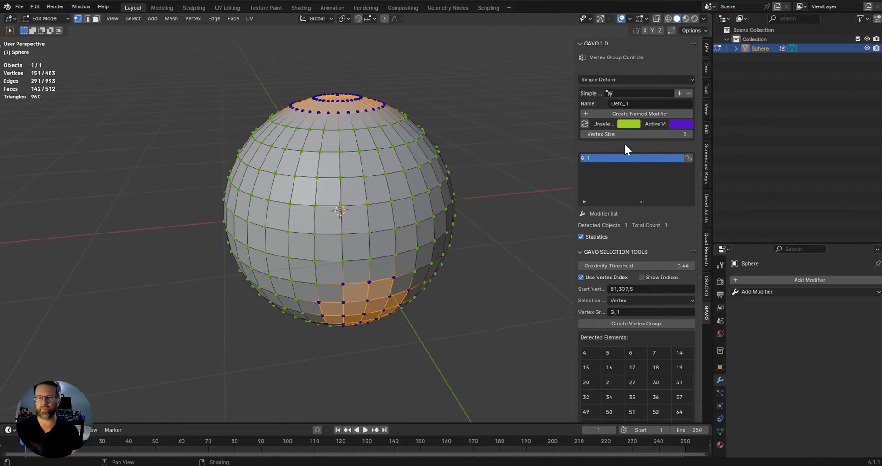
left_click(622, 115)
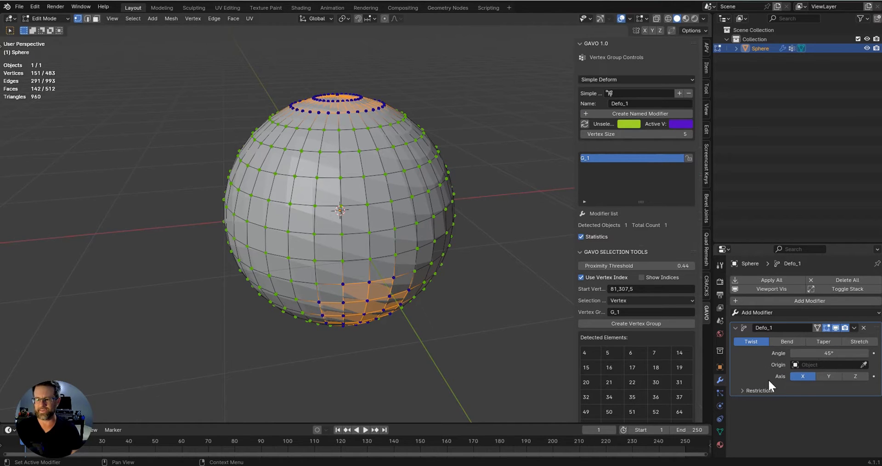
left_click(743, 388)
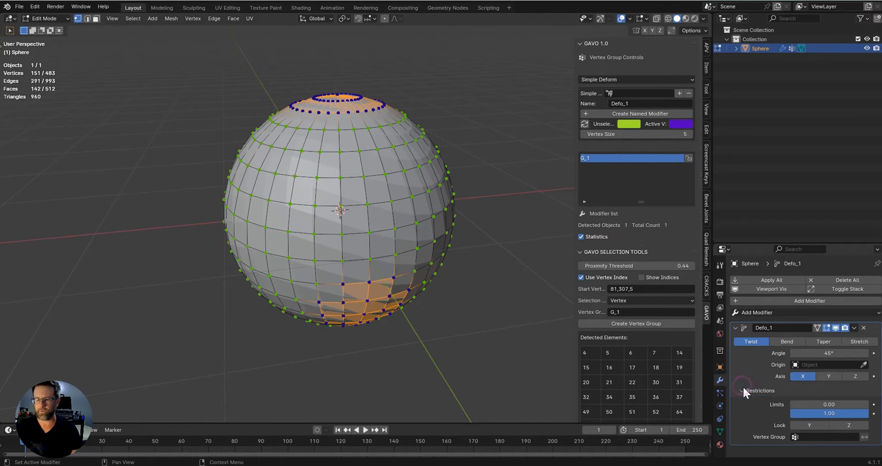
left_click(635, 92)
left_click(633, 104)
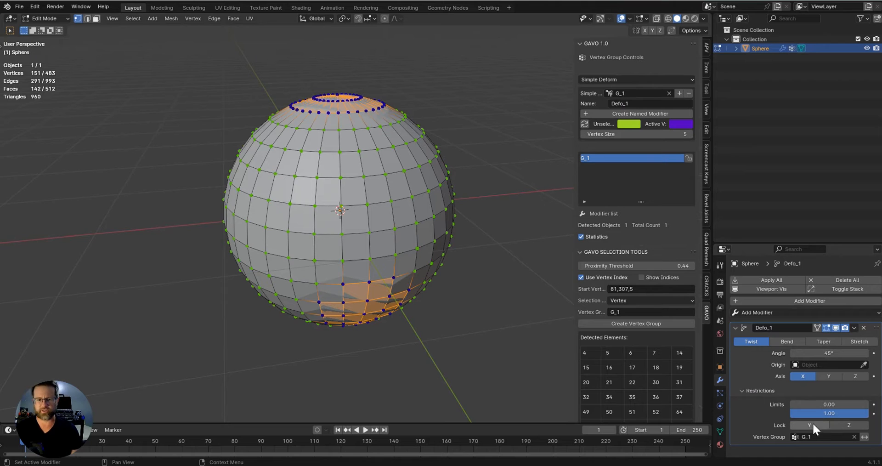
- Switch the sphere to Object Mode and set the Defo_1 twist angle to 53.9°
key("Tab")
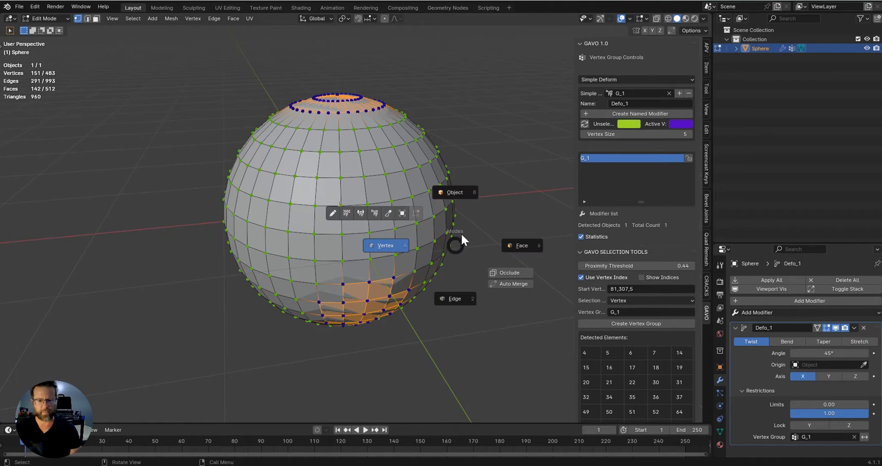
left_click(459, 191)
scroll(489, 203, "down", 1)
mouse_move(489, 205)
middle_mouse_down()
mouse_move(464, 160)
mouse_move(482, 184)
middle_mouse_up()
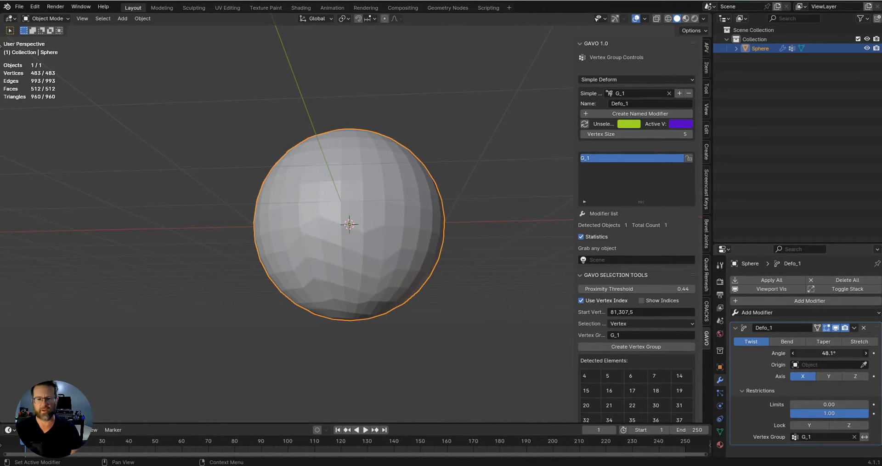
mouse_move(829, 353)
left_mouse_down()
mouse_move(840, 354)
mouse_move(825, 353)
left_mouse_up()
middle_click_drag(459, 218, 450, 297)
left_click_drag(829, 353, 844, 353)
scroll(529, 94, "up", 2)
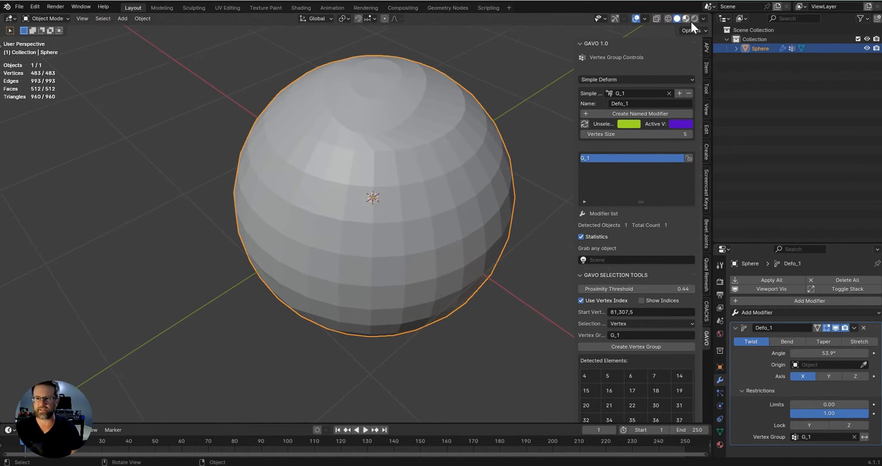
- Turn on Cavity in the viewport shading options so the sphere's faces stand out
left_click(703, 18)
left_click(651, 250)
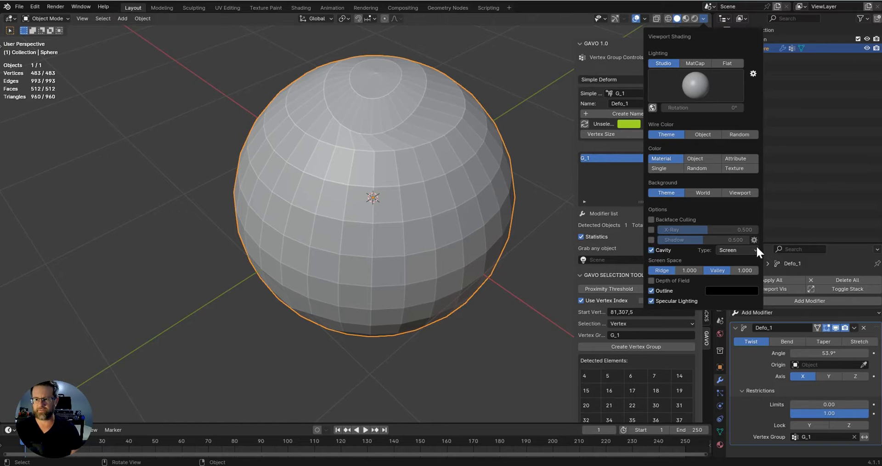
left_click(734, 279)
middle_click_drag(551, 183, 401, 79)
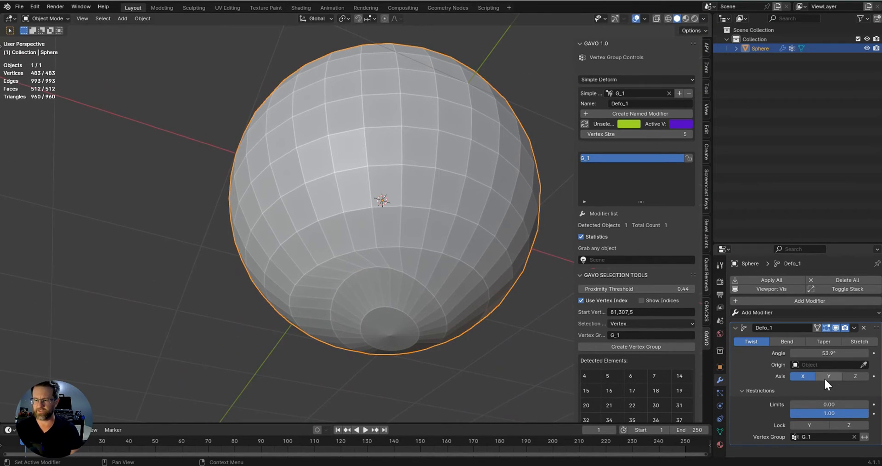
- Set the lower limit of the Defo_1 deformation to 0.52 and its twist angle to 26.2°
mouse_move(825, 404)
left_mouse_down()
mouse_move(865, 404)
mouse_move(827, 403)
left_mouse_up()
middle_click_drag(525, 242, 479, 294)
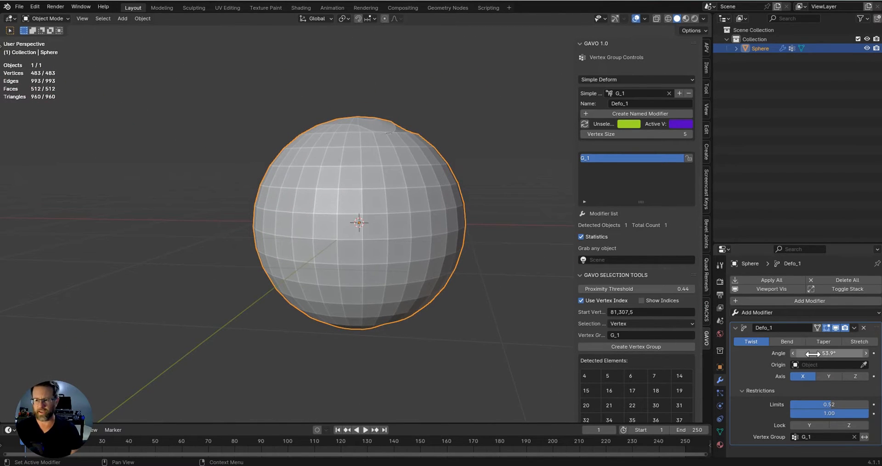
left_click_drag(813, 353, 799, 354)
middle_click_drag(480, 149, 405, 202)
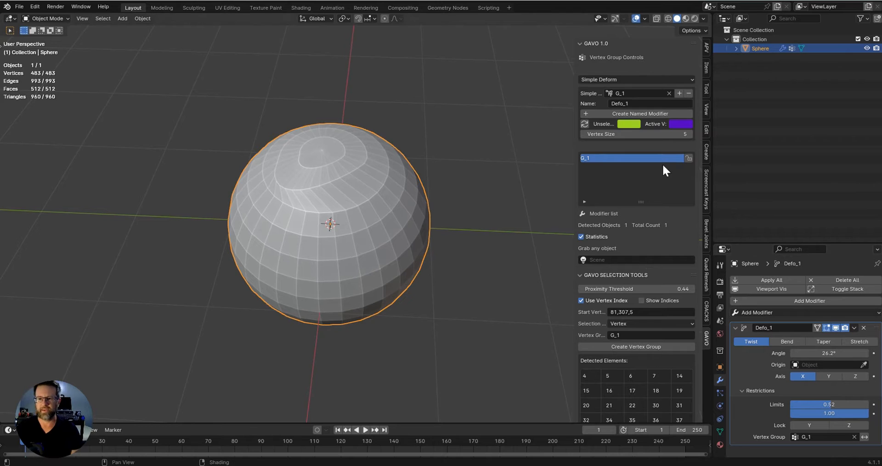
- Remove the Defo_1 modifier and replace the sphere with a newly added UV sphere
left_click(864, 328)
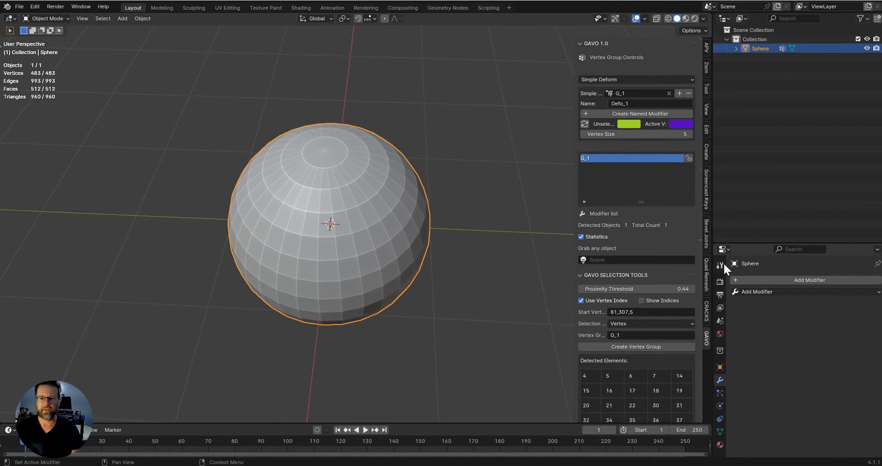
left_click(624, 78)
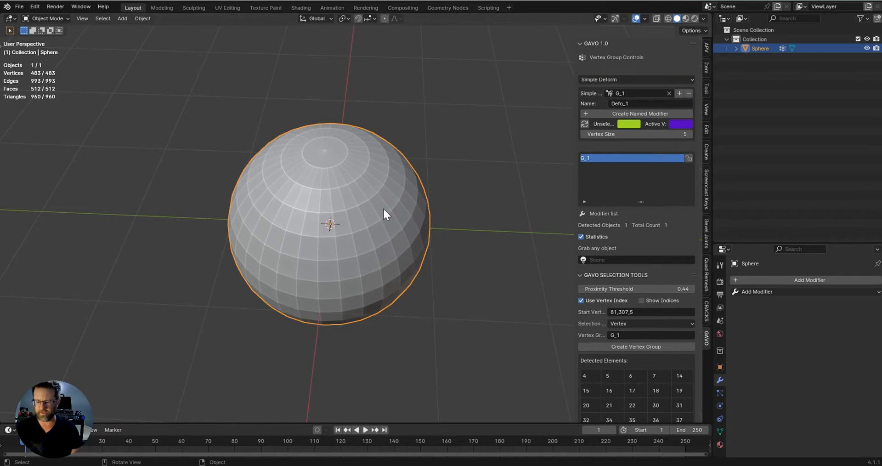
key("Delete")
key("shift+a")
mouse_move(379, 173)
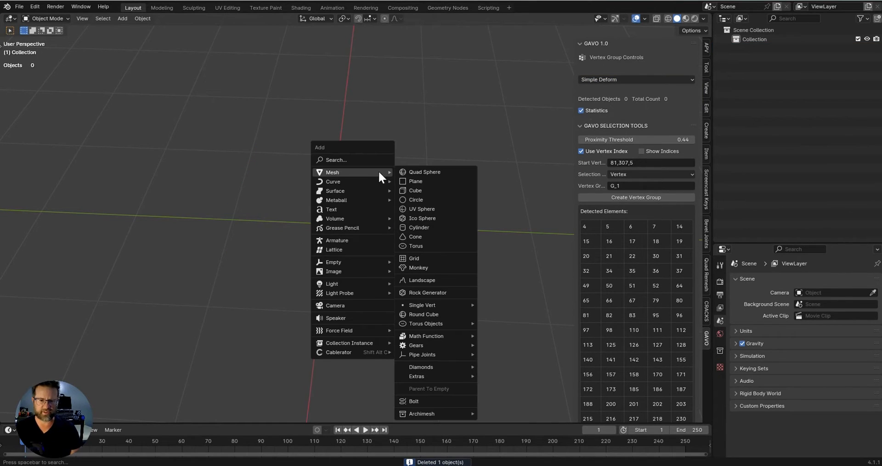
left_click(452, 209)
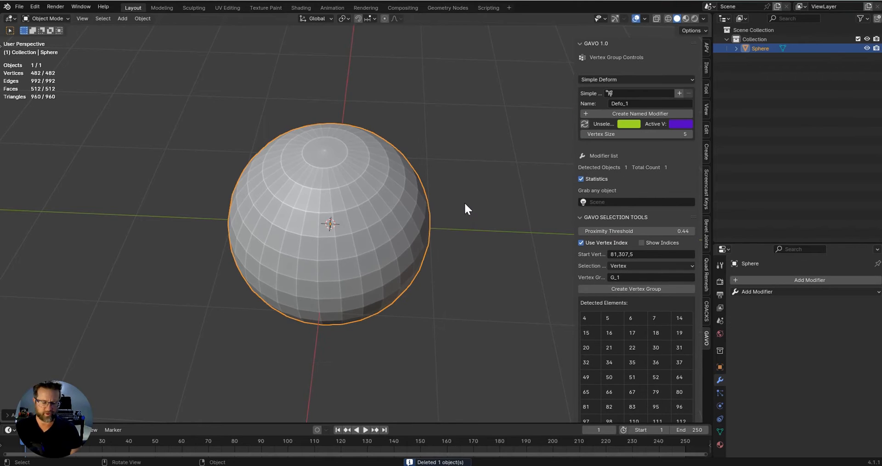
- In Edit Mode, select one vertex near the middle of the new sphere and show its vertex index
middle_click_drag(466, 209, 488, 208)
key("Tab")
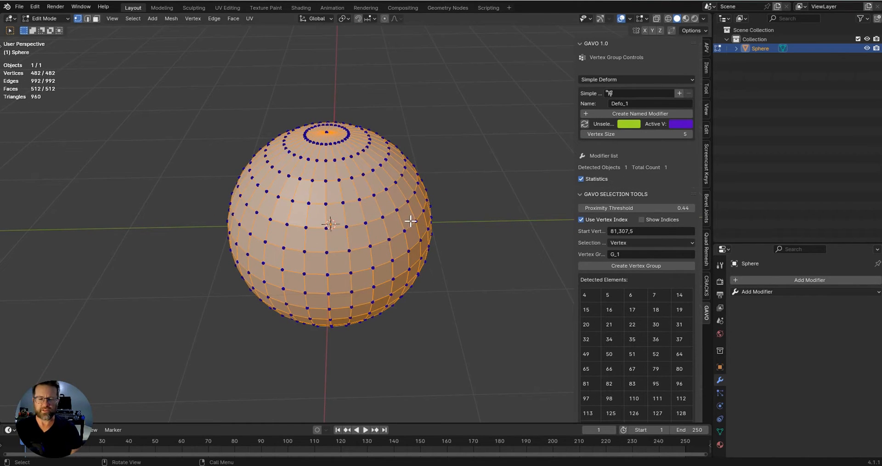
middle_click_drag(410, 221, 422, 215)
left_click(363, 219)
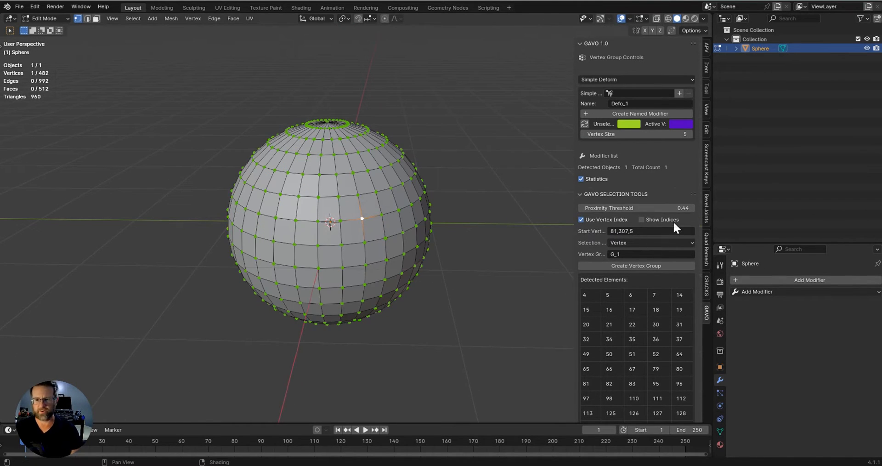
left_click(655, 220)
scroll(429, 224, "up", 1)
scroll(388, 226, "up", 3)
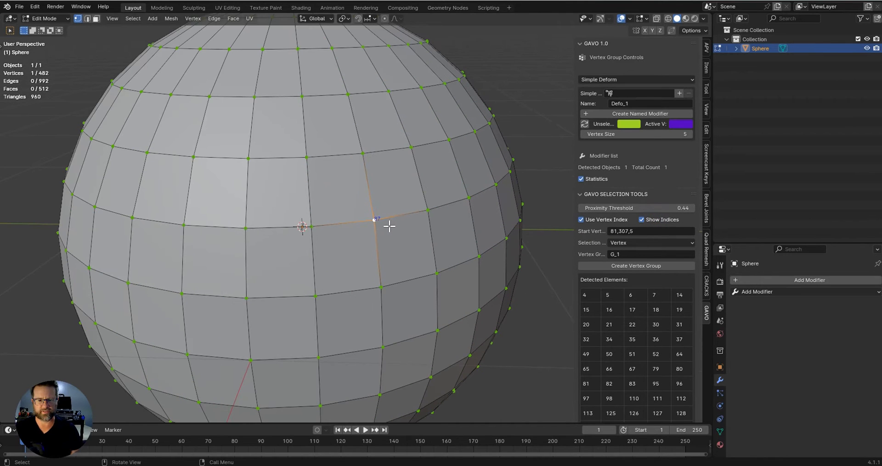
scroll(421, 220, "down", 3)
- Set the start vertex to 87 and change the proximity selection type to Face
left_click(652, 229)
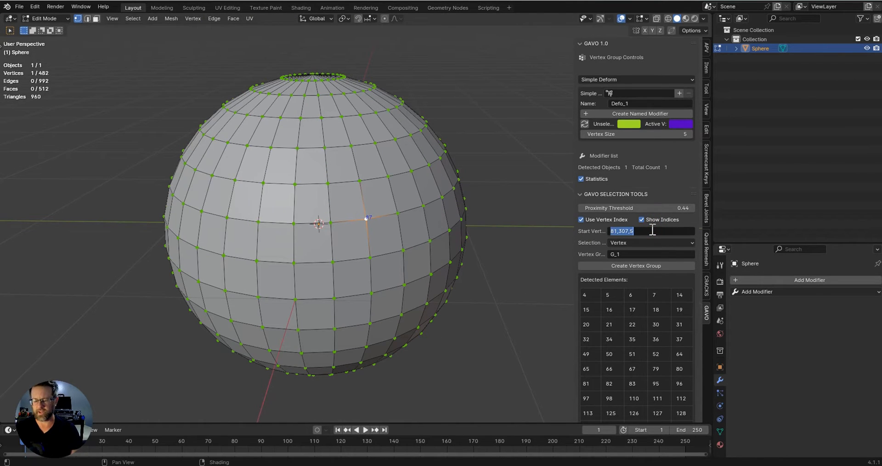
type("87")
key("Return")
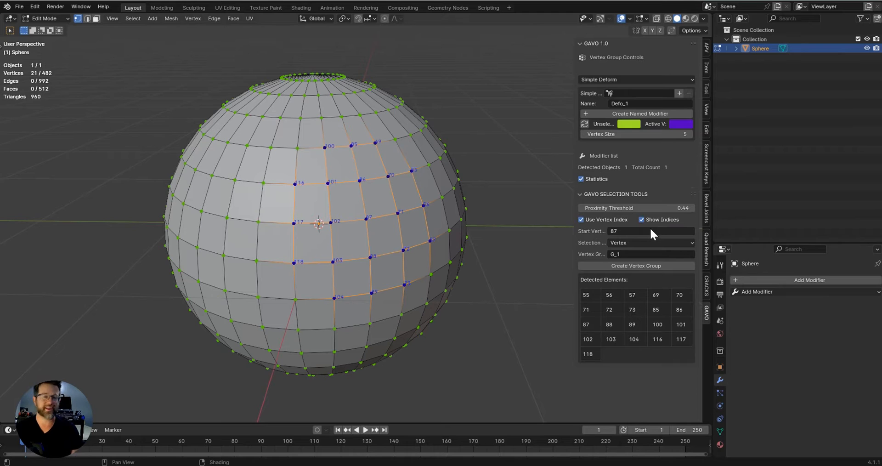
left_click(632, 242)
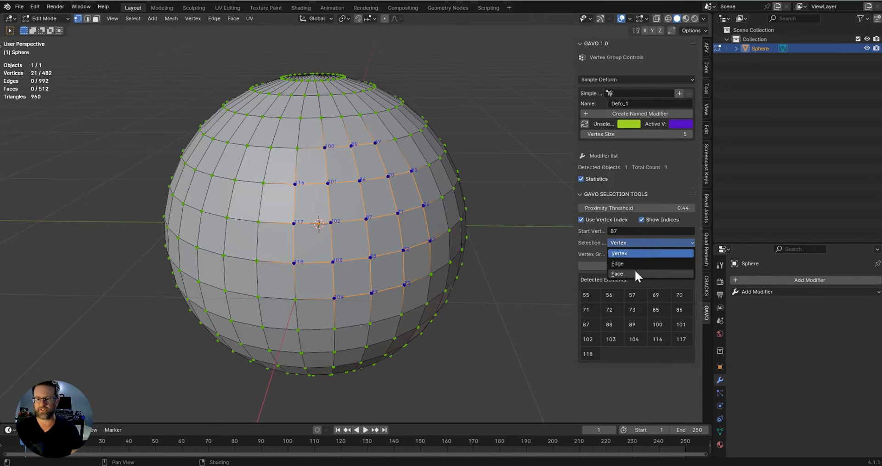
left_click(634, 270)
middle_click_drag(413, 202, 563, 229)
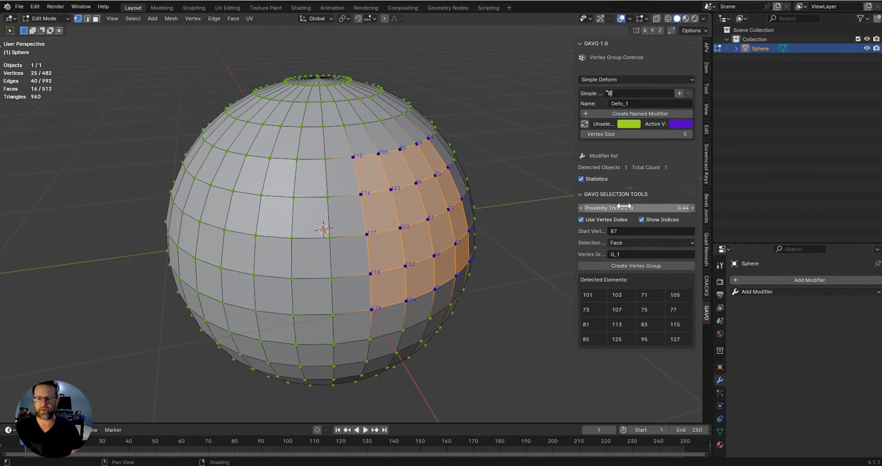
mouse_move(624, 207)
left_mouse_down()
mouse_move(647, 207)
mouse_move(609, 207)
mouse_move(624, 206)
left_mouse_up()
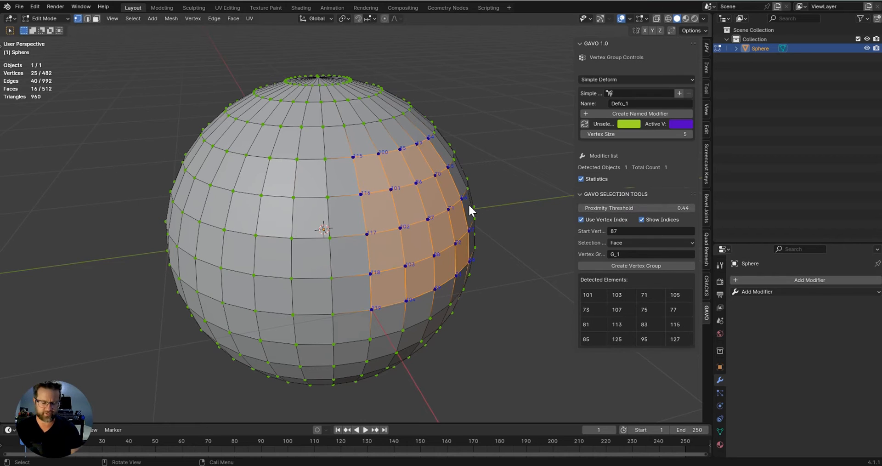
- Extrude the selected face patch outward by about 0.23 m and set the proximity threshold to 0.47
key("e")
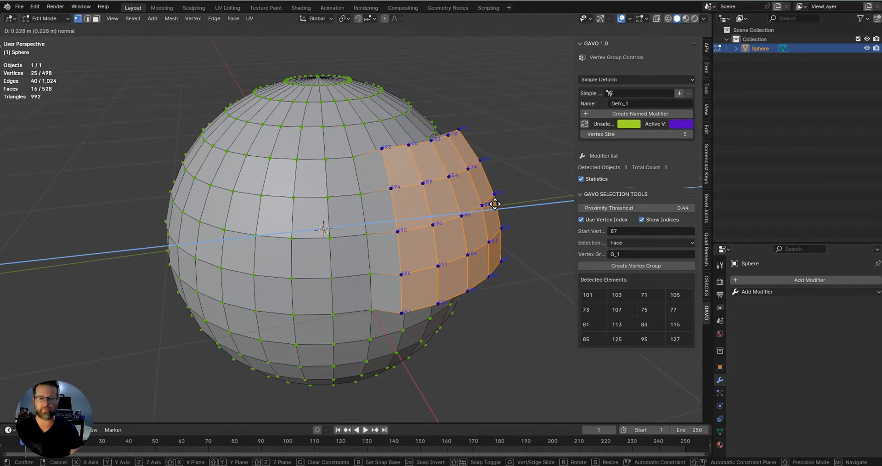
left_click(495, 202)
mouse_move(634, 208)
left_mouse_down()
mouse_move(612, 208)
mouse_move(643, 208)
left_mouse_up()
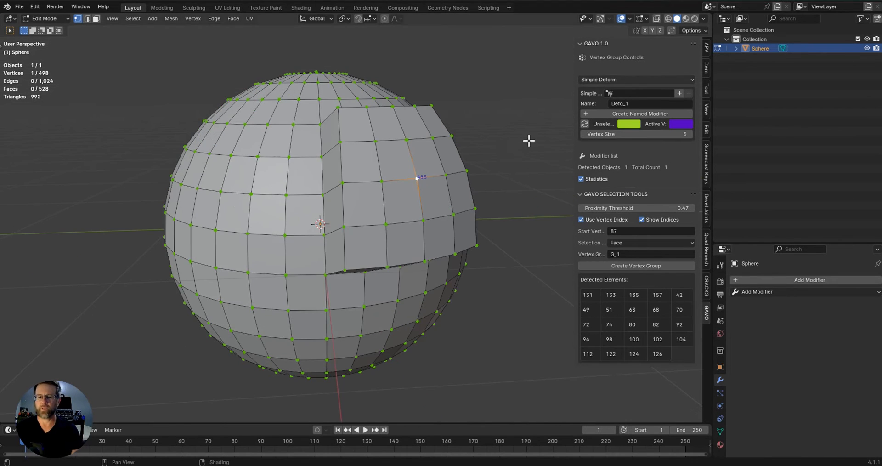
- Set the start vertex to 485, the vertex in the middle of the extruded patch
middle_click_drag(528, 141, 484, 176)
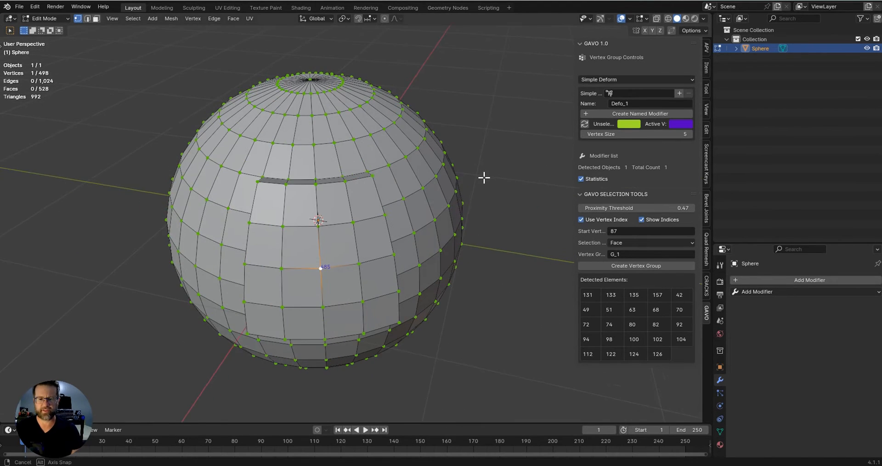
scroll(395, 234, "up", 4)
middle_click_drag(396, 234, 365, 219)
scroll(385, 227, "up", 2)
scroll(357, 223, "down", 3)
left_click(638, 231)
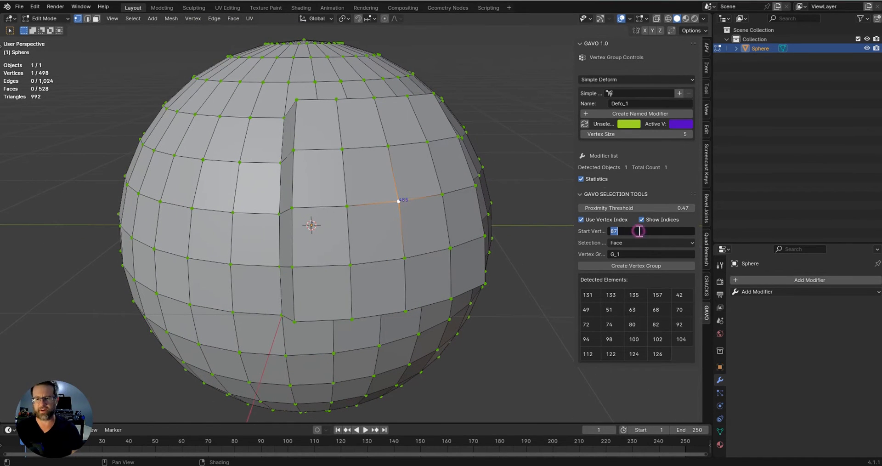
type("485")
key("Return")
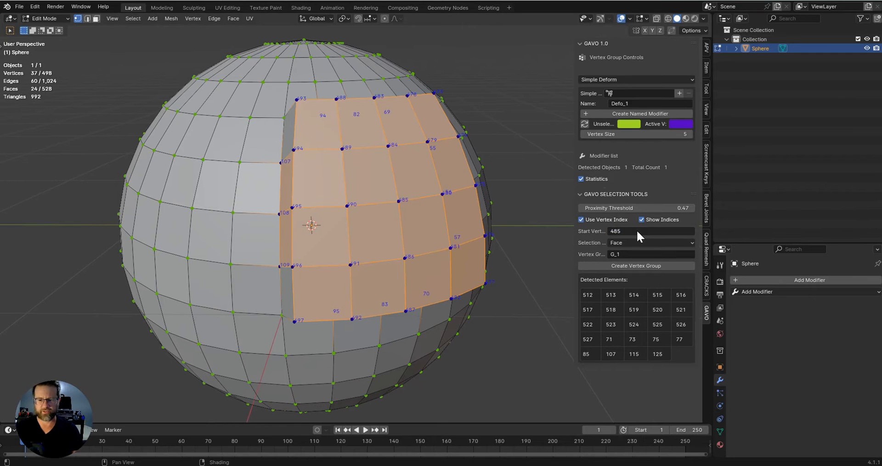
- Raise the proximity threshold to 0.76, extrude the resulting face selection outward and return to Object Mode
left_click_drag(632, 207, 671, 207)
middle_click_drag(349, 184, 459, 150)
key("e")
left_click(380, 182)
key("Tab")
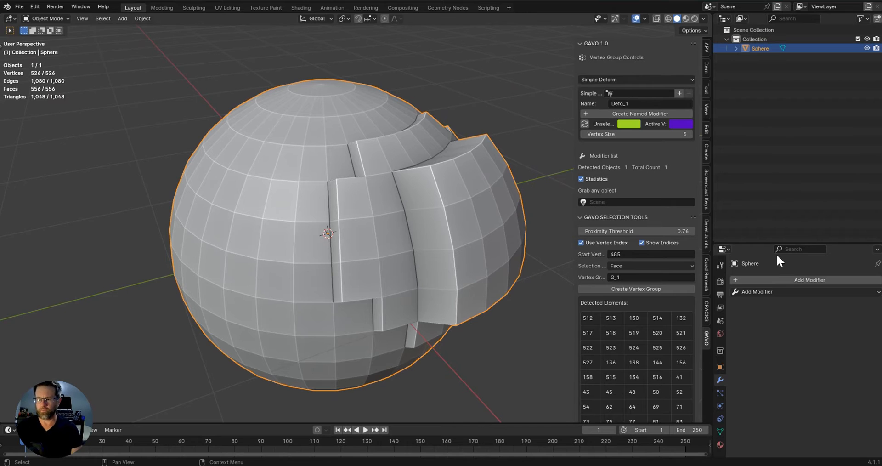
- Add a Subdivision Surface modifier to the sphere with 2 viewport levels
left_click(778, 278)
left_click(765, 311)
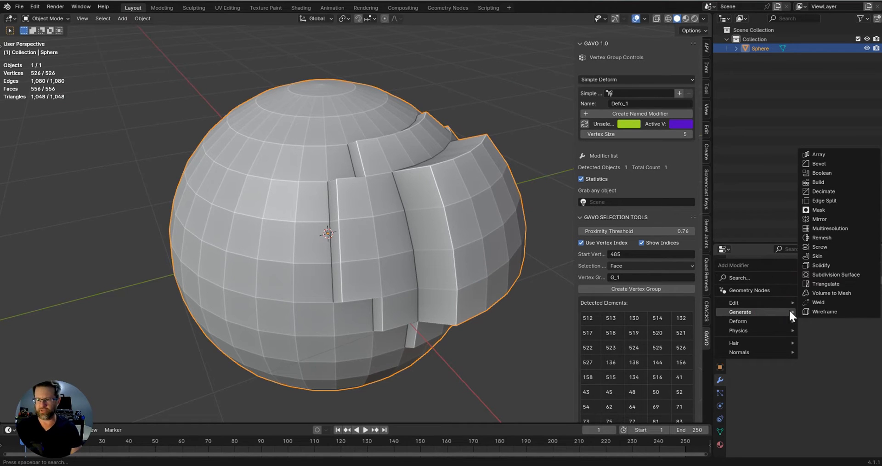
left_click(827, 274)
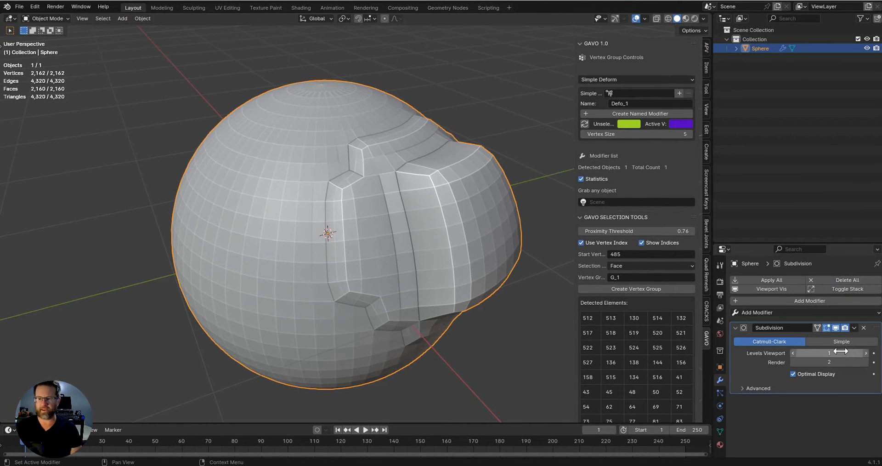
left_click(865, 352)
- Apply Shade Auto Smooth to the sphere and set the subdivision viewport levels to 3
right_click(436, 205)
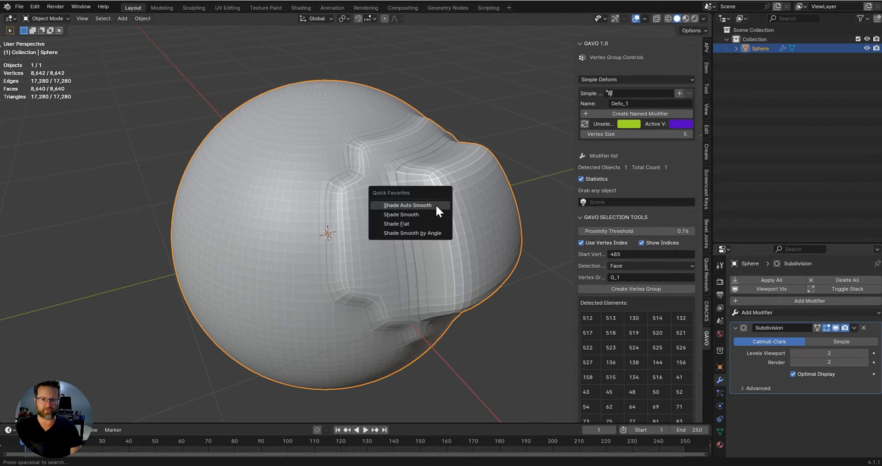
left_click(436, 205)
middle_click_drag(436, 205, 520, 212)
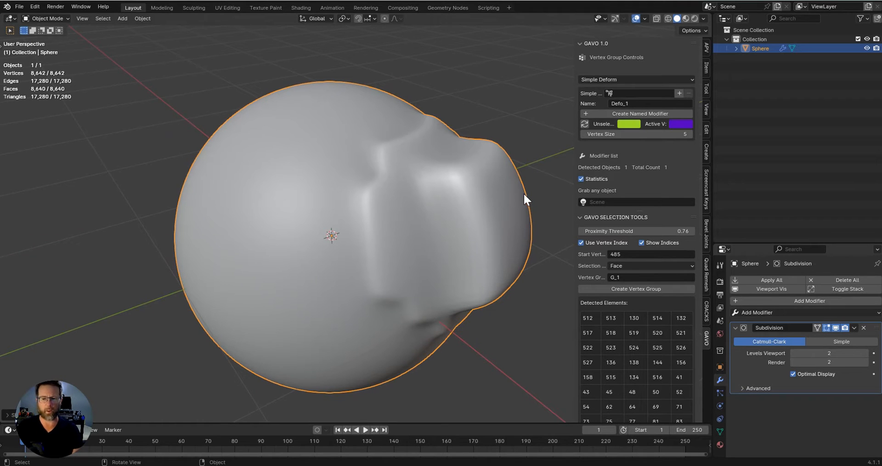
left_click(867, 353)
middle_click_drag(491, 202, 475, 201)
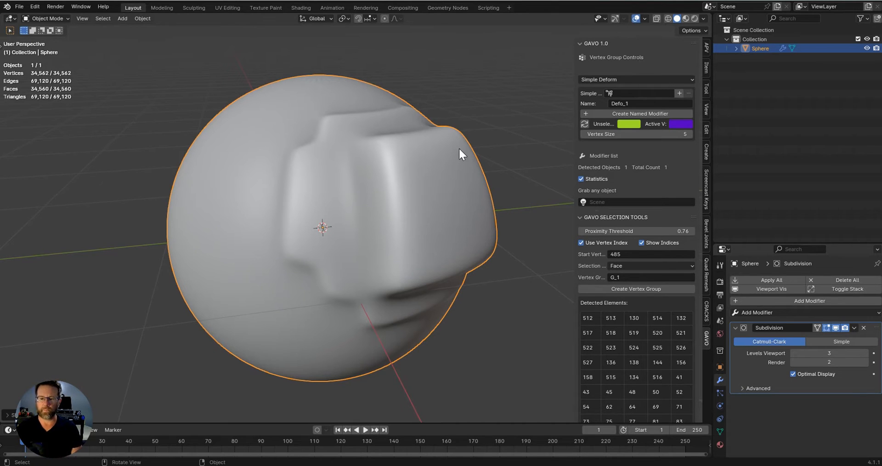
- Delete the extruded sphere and add a mesh cylinder in its place
scroll(622, 311, "down", 3)
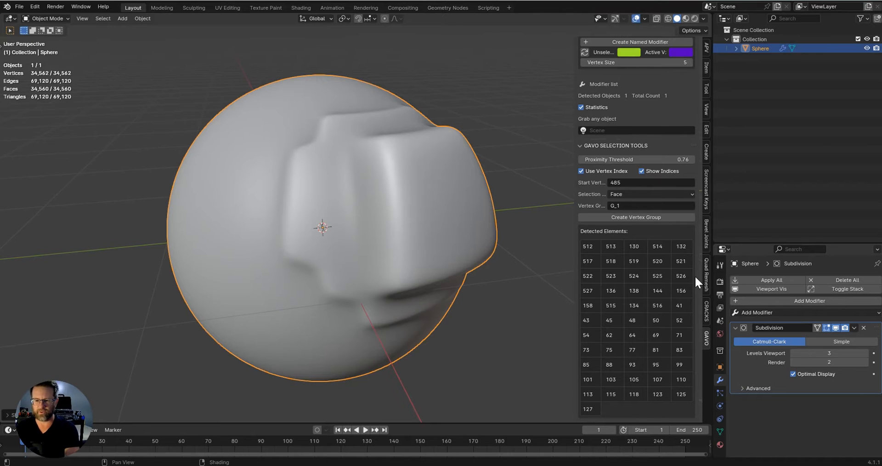
key("Delete")
key("shift+a")
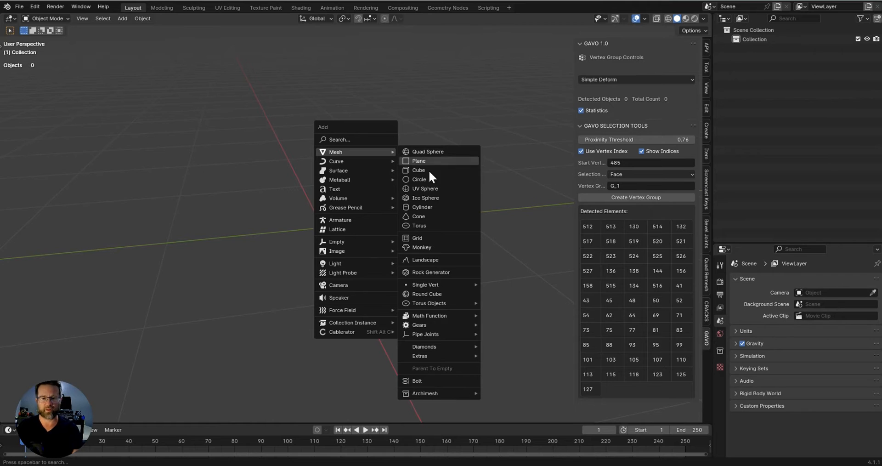
left_click(433, 204)
- Set the new cylinder's vertex count first to 64 and finally to 128
mouse_move(68, 394)
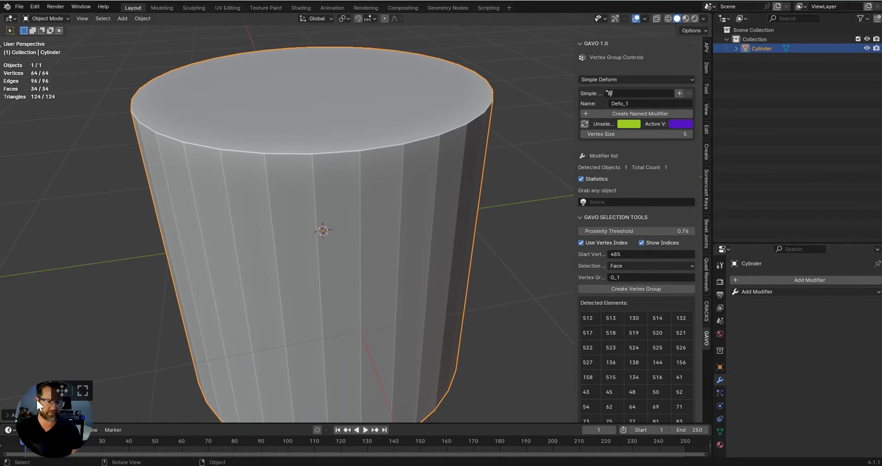
left_click_drag(64, 388, 56, 210)
left_click(7, 415)
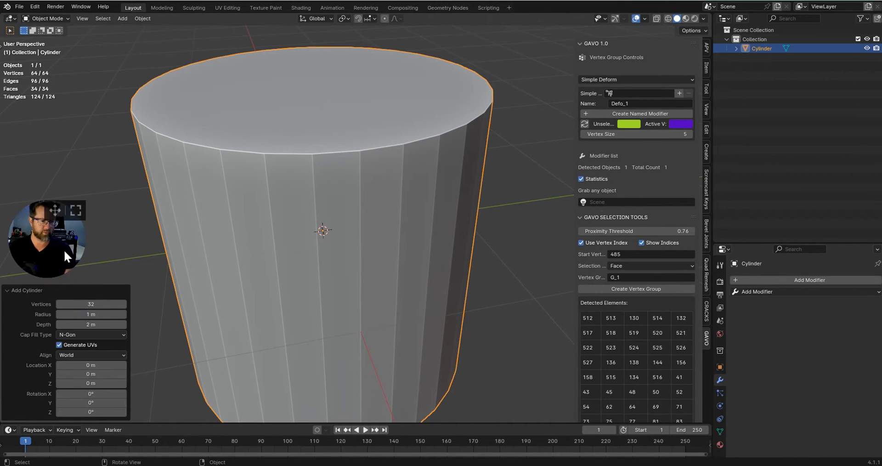
left_click(99, 304)
type("64")
key("Return")
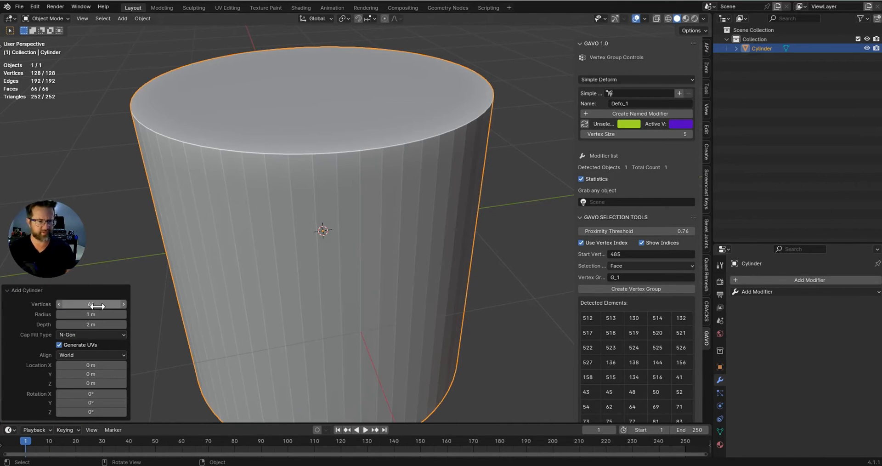
left_click(83, 303)
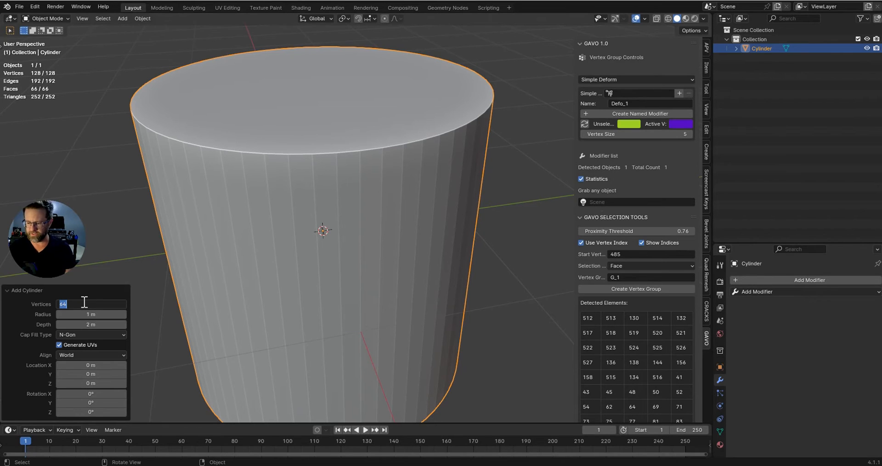
type("128")
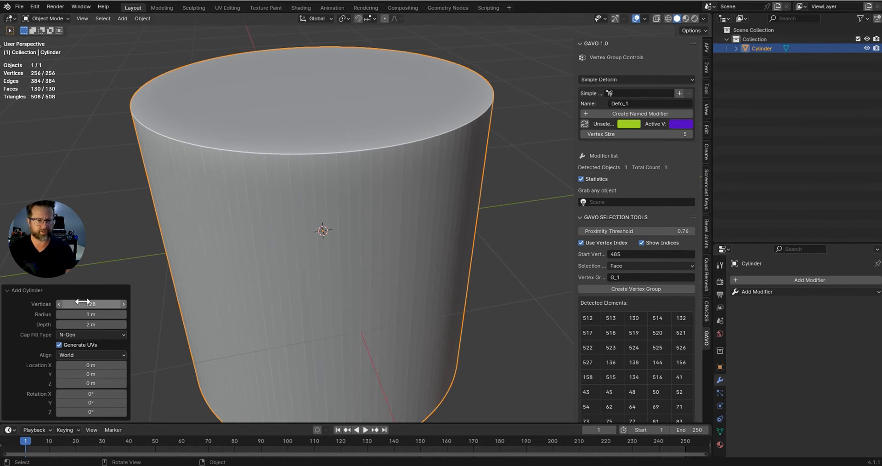
key("Return")
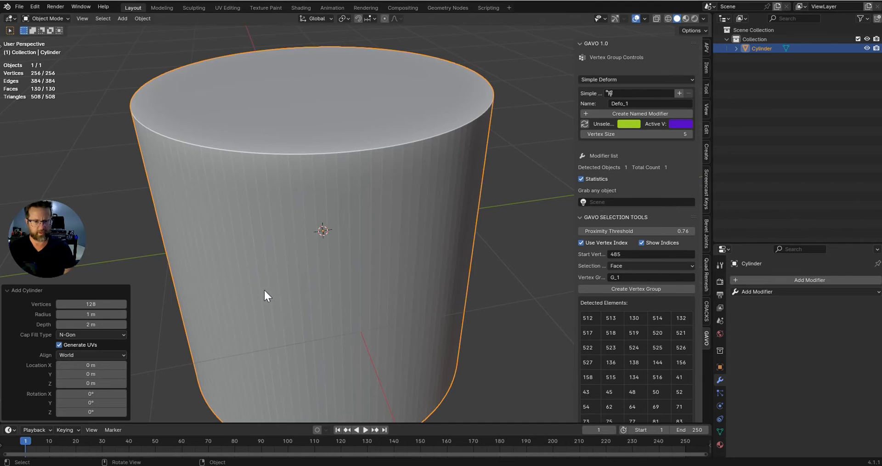
- Add 15 evenly spaced horizontal loop cuts to the cylinder's side and return to Object Mode
key("Tab")
key("ctrl+r")
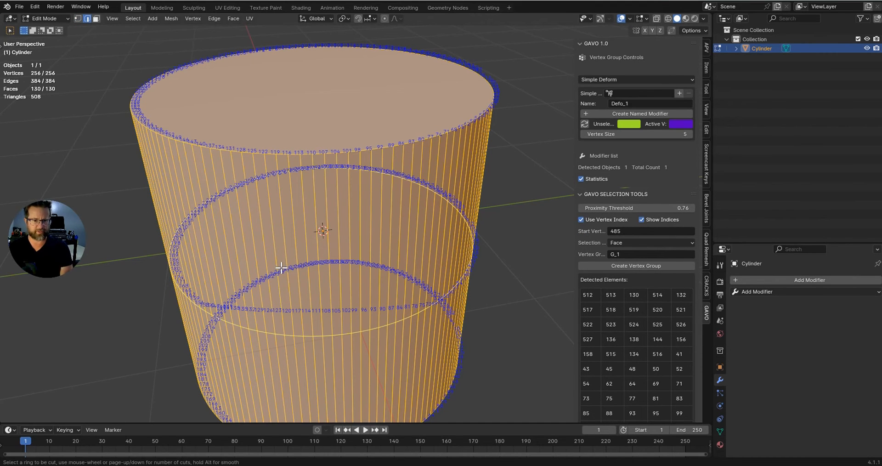
scroll(281, 267, "up", 14)
left_click(281, 268)
right_click(281, 267)
key("Tab")
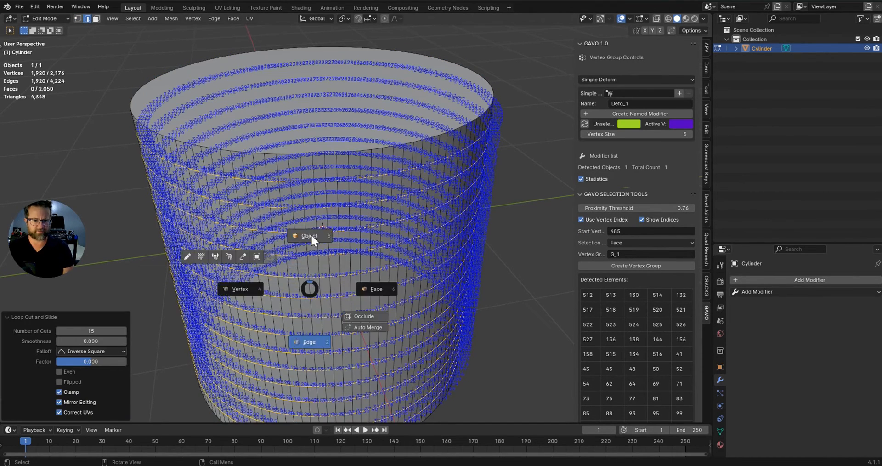
left_click(310, 236)
- Turn off the vertex index display and enter Edit Mode with vertex selection on the cylinder
left_click(643, 242)
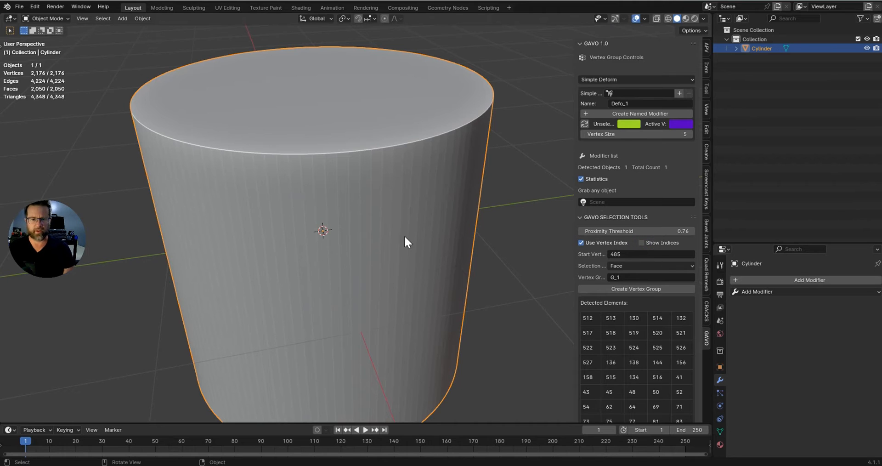
key("Tab")
middle_click_drag(352, 220, 352, 210)
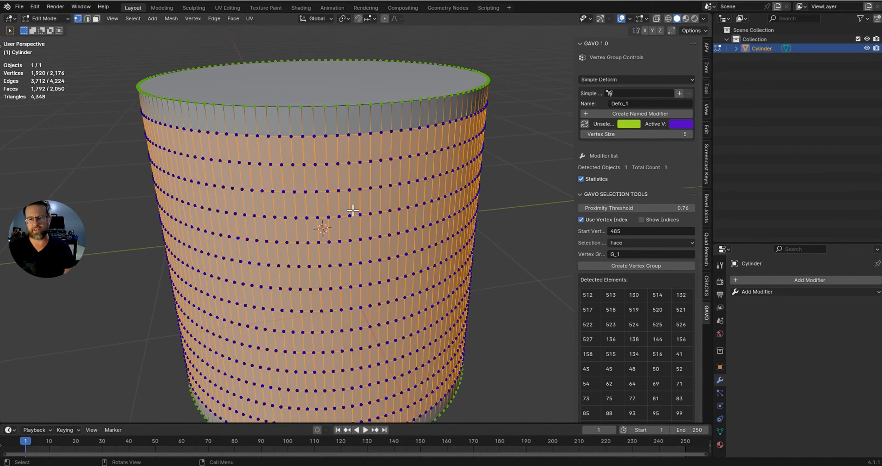
scroll(345, 202, "down", 3)
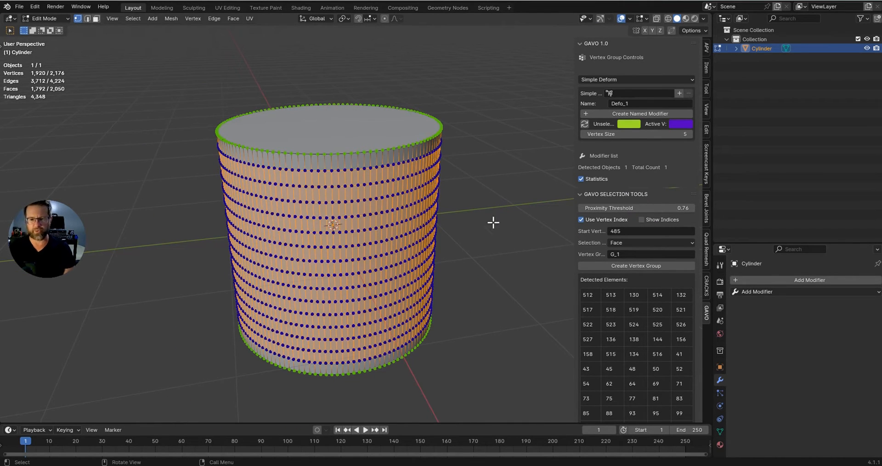
- Select one vertex near the middle of the cylinder's side and show its vertex index
left_click(333, 260)
scroll(382, 261, "up", 2)
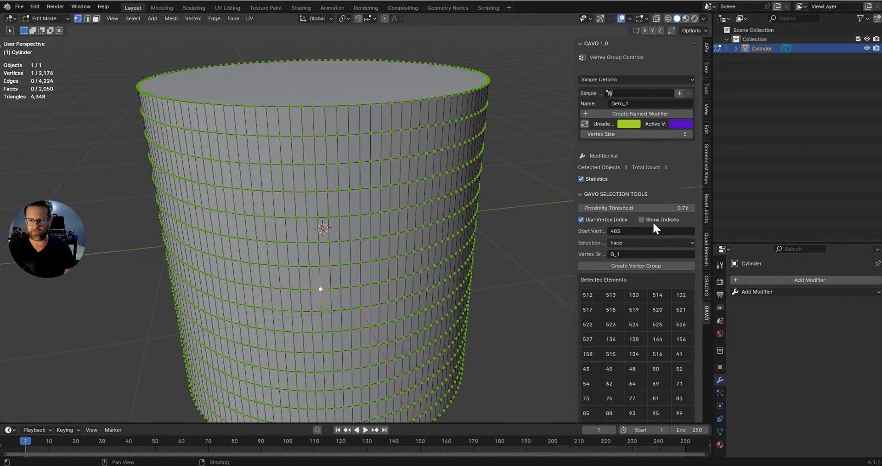
scroll(422, 294, "up", 4)
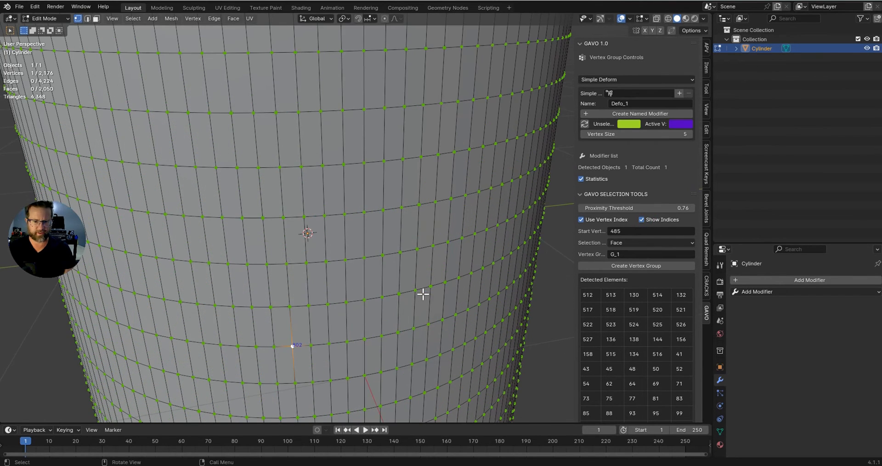
scroll(462, 282, "down", 4)
scroll(443, 285, "up", 6)
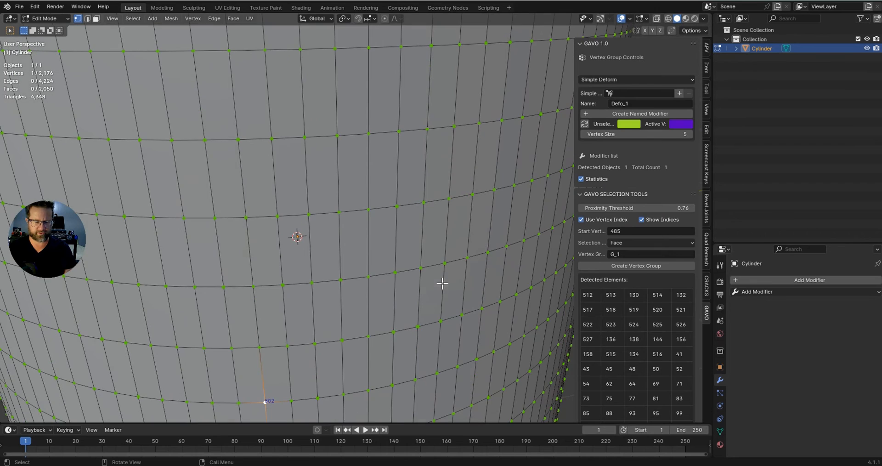
middle_click_drag(414, 298, 421, 246, "shift")
scroll(422, 246, "up", 1)
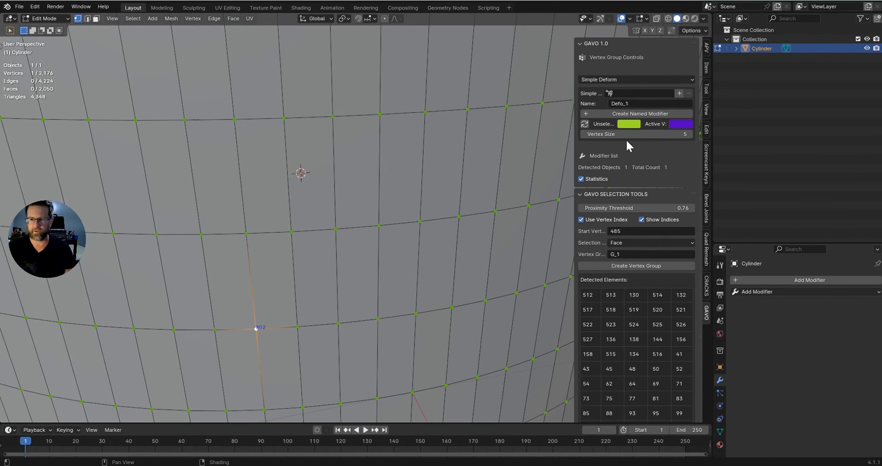
- Set the displayed vertex size to 13 and the start vertex of the proximity selection to 802
left_click_drag(627, 134, 645, 134)
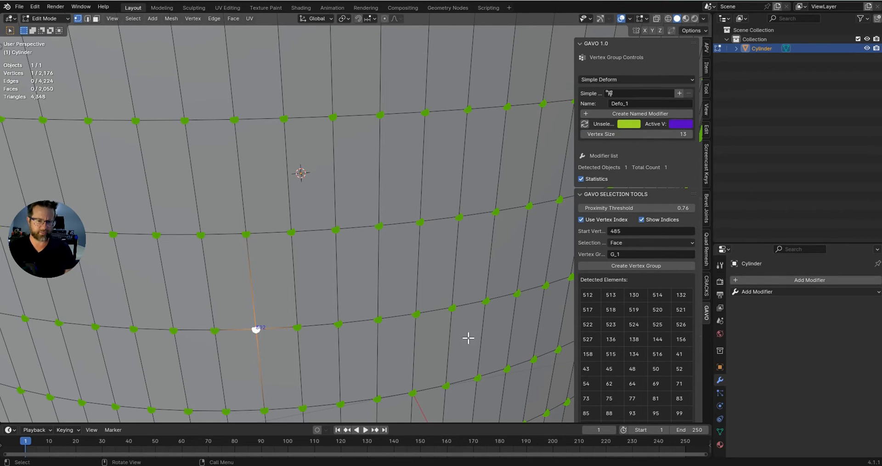
left_click(627, 231)
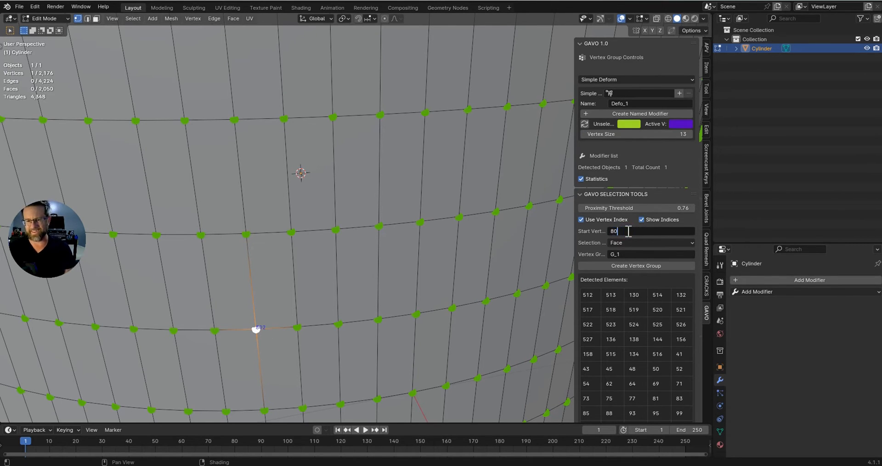
type("802")
key("Return")
scroll(450, 230, "down", 8)
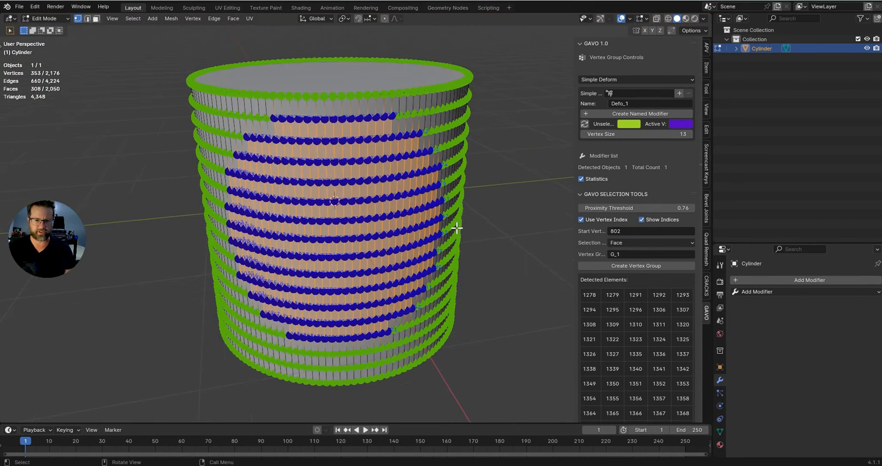
middle_click_drag(449, 230, 478, 228)
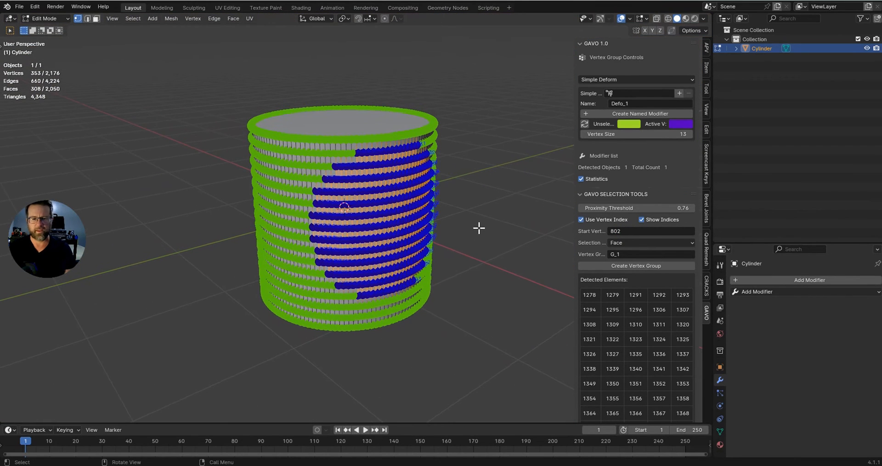
- Hide the vertex indices and reduce the proximity threshold to 0.21
left_click(641, 219)
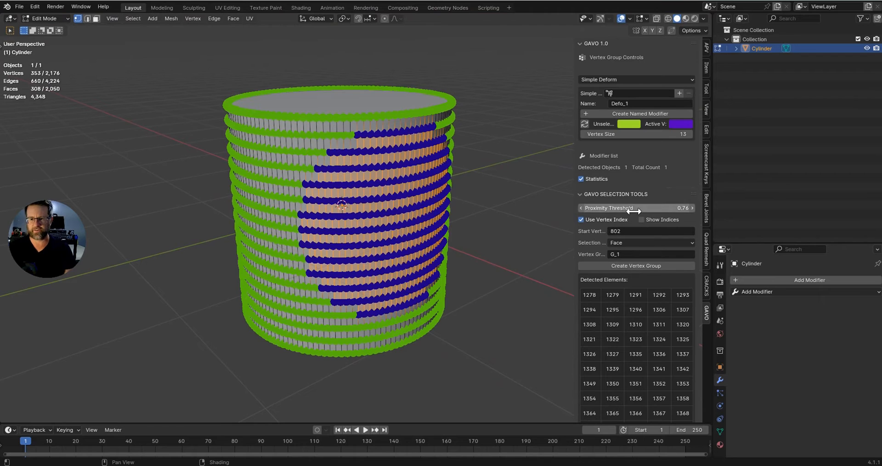
left_click_drag(634, 211, 565, 211)
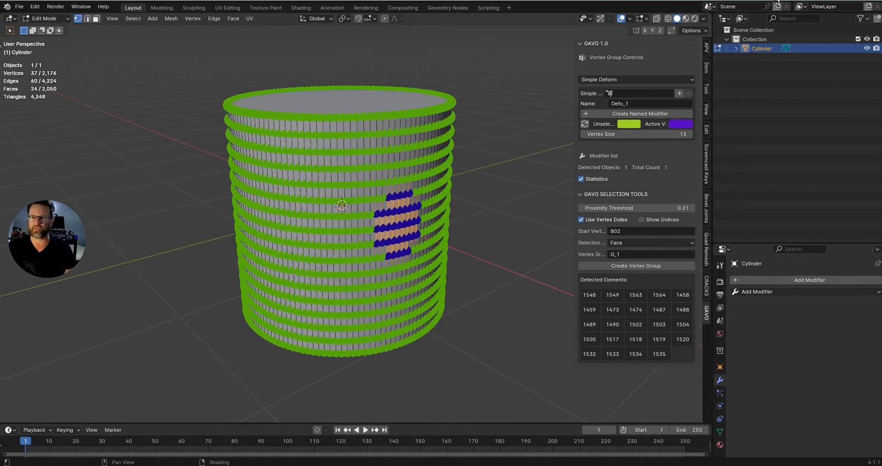
- Set the unselected vertex colour to green and the active vertex colour to red
left_click(630, 122)
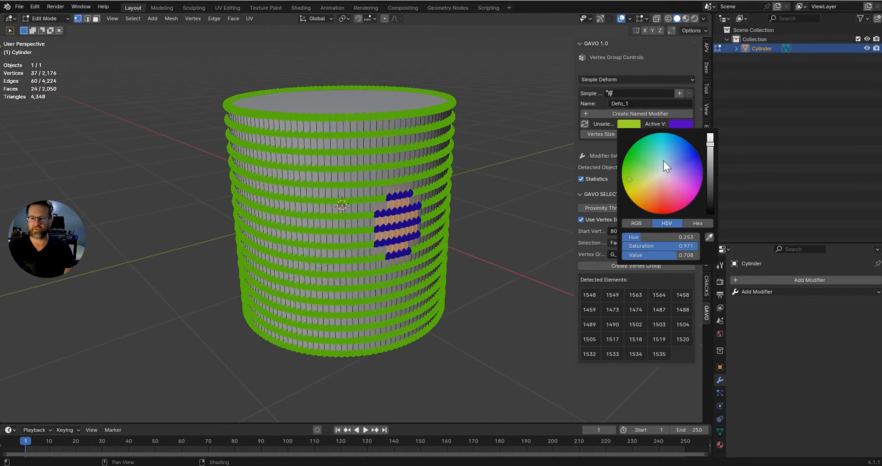
left_click_drag(664, 163, 628, 158)
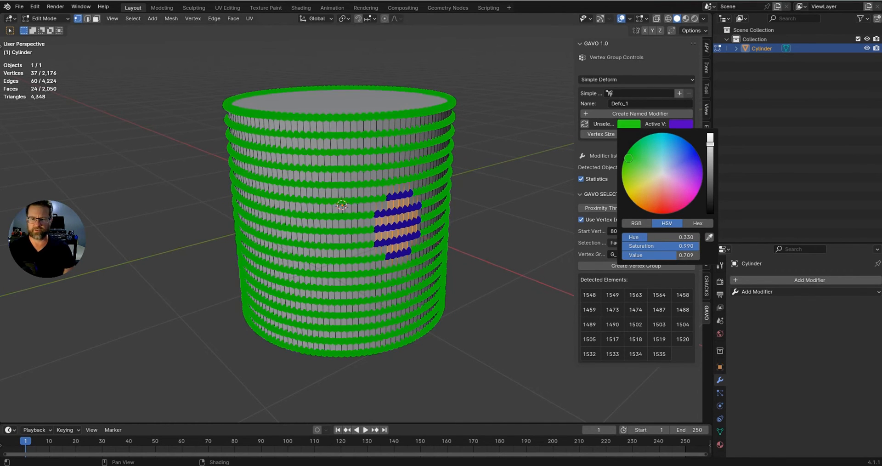
left_click(680, 124)
left_click_drag(709, 206, 713, 213)
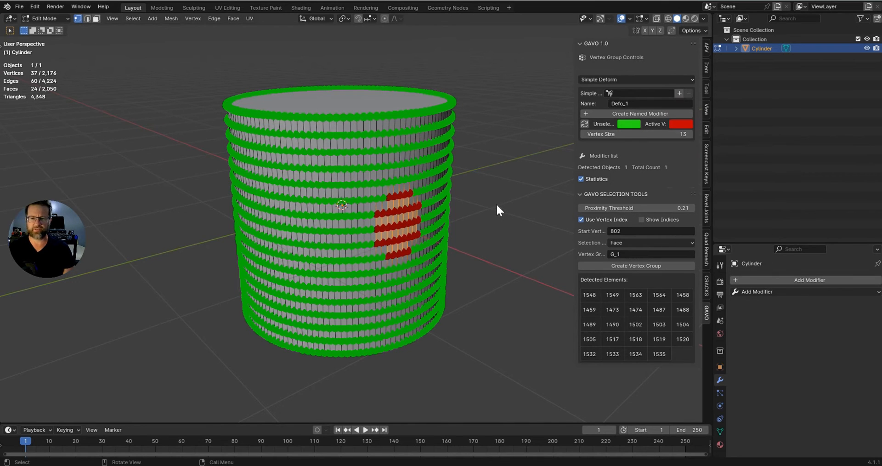
middle_click_drag(496, 203, 489, 199)
- Set the unselected vertex colour to black and the active vertex colour to orange
left_click(626, 124)
left_click(662, 172)
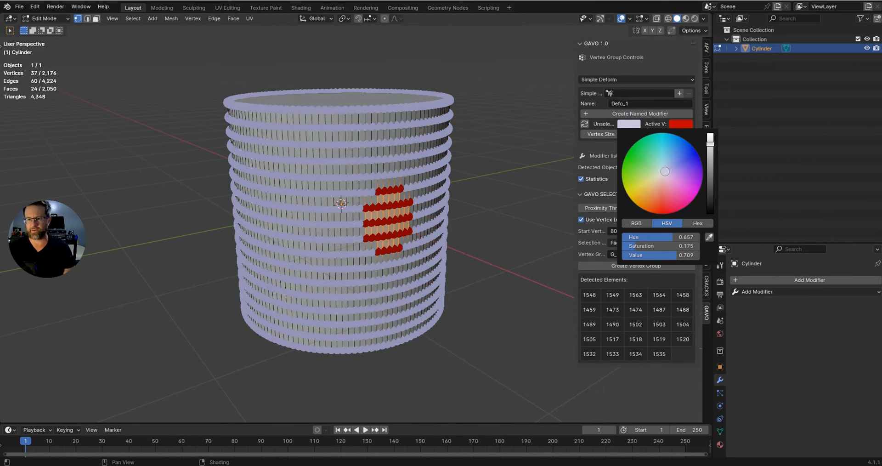
left_click_drag(710, 143, 710, 210)
left_click(681, 122)
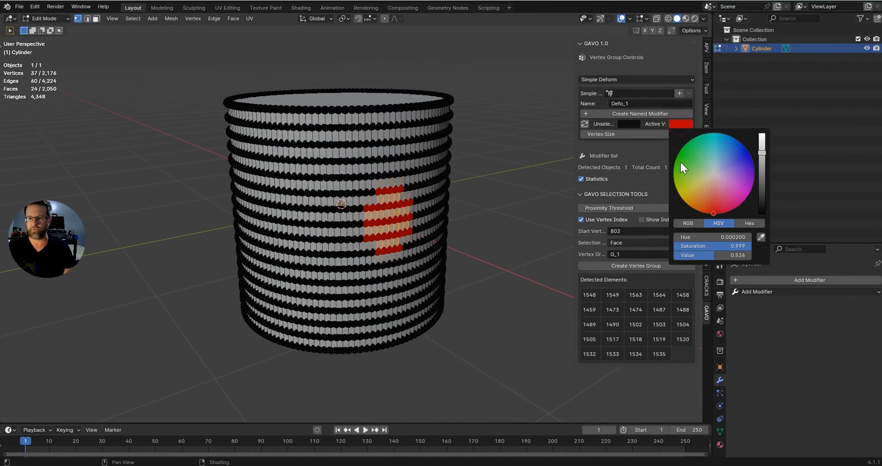
left_click_drag(683, 167, 684, 201)
middle_click_drag(471, 198, 463, 191)
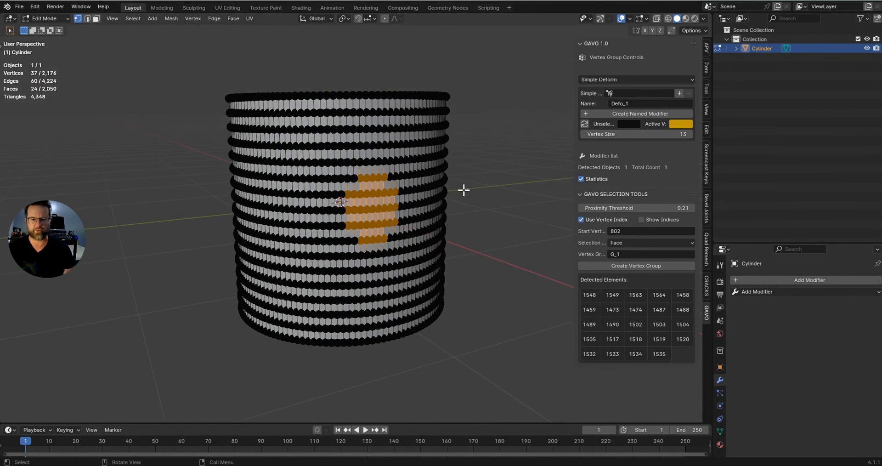
- Raise the proximity threshold of the cylinder's face selection to 0.62
left_click_drag(638, 208, 671, 207)
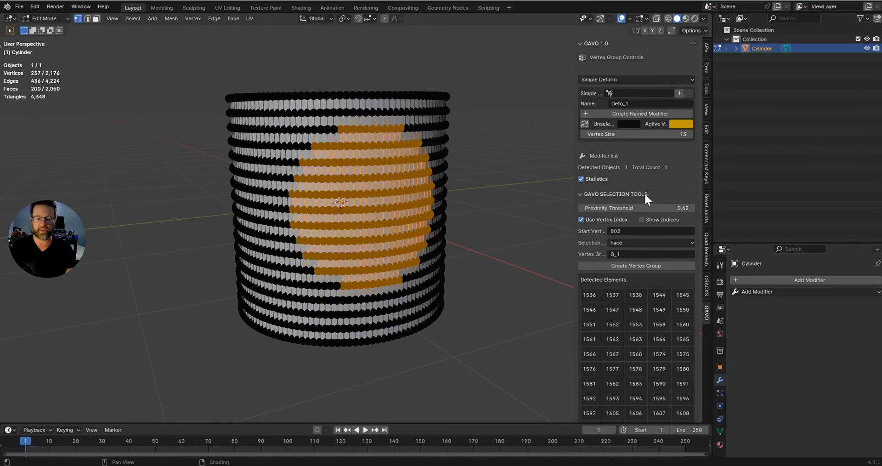
scroll(644, 192, "down", 2)
scroll(648, 189, "up", 2)
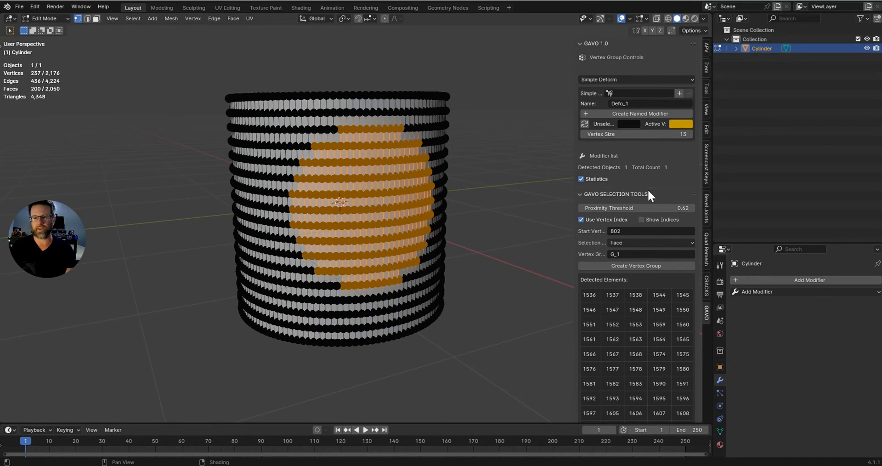
- Collapse the GAVO 1.0 and GAVO Selection Tools sections, and reopen the GAVO 1.0 section
left_click(581, 43)
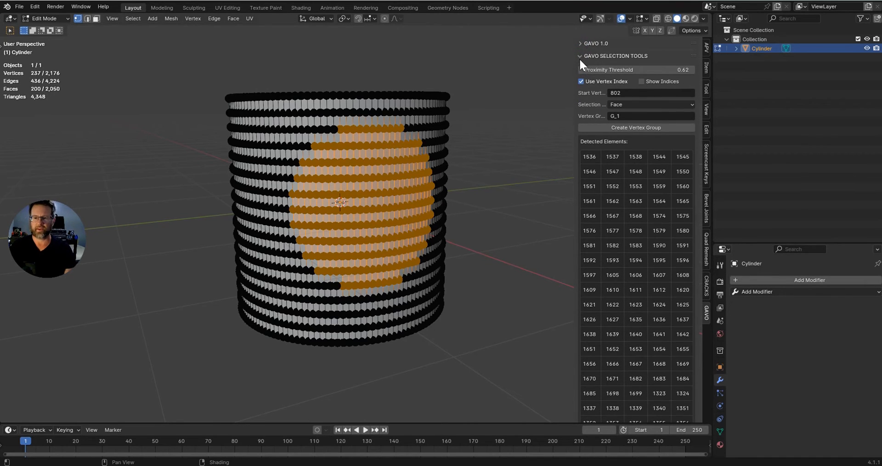
left_click(579, 57)
left_click(580, 44)
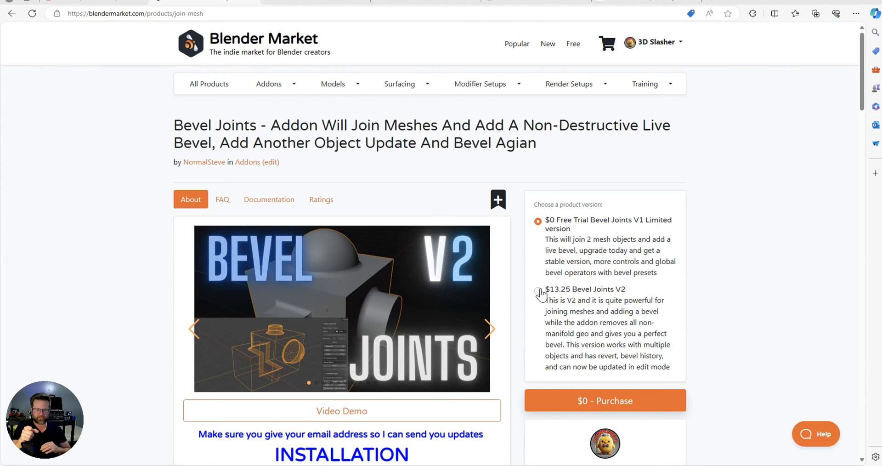
- Switch to the Blender Market page of the Bevel Joints add-on in the browser and look through its product images
left_click(490, 330)
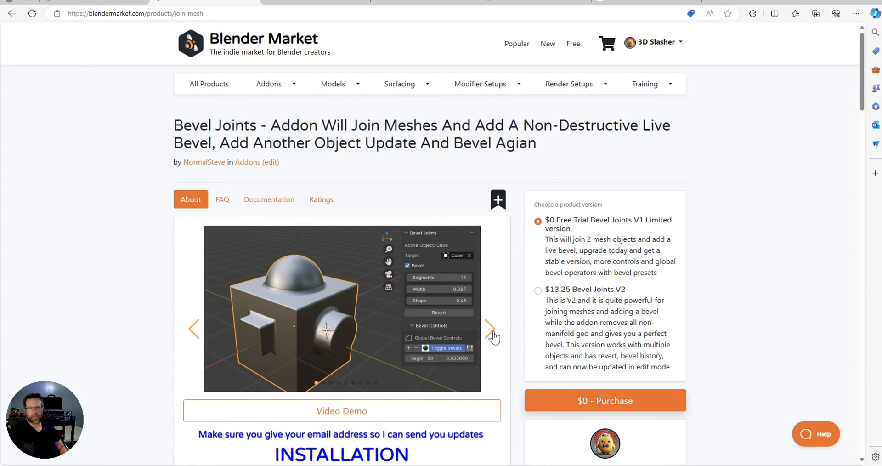
left_click(492, 332)
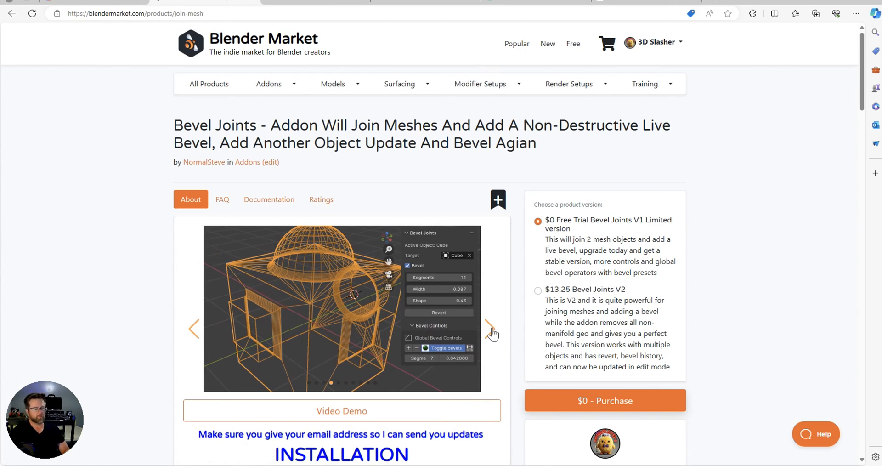
left_click(490, 329)
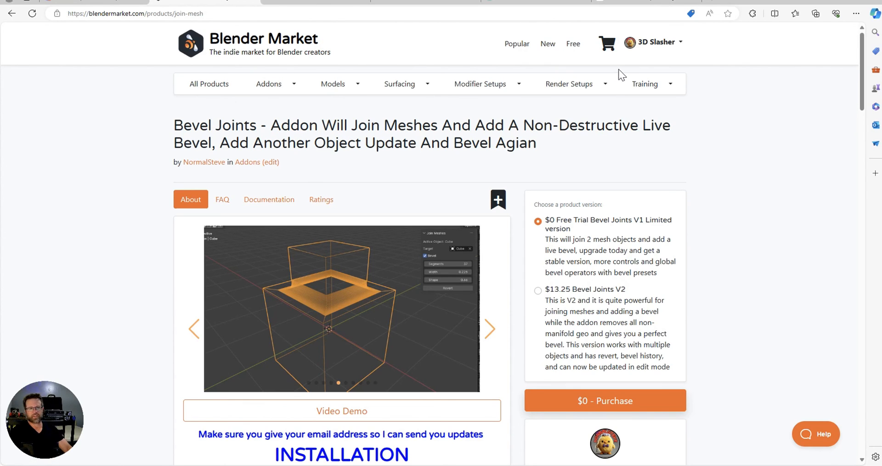
- Browse the creator's shop on Blender Market and view the Cracks V3 Simulation product page
left_click(202, 162)
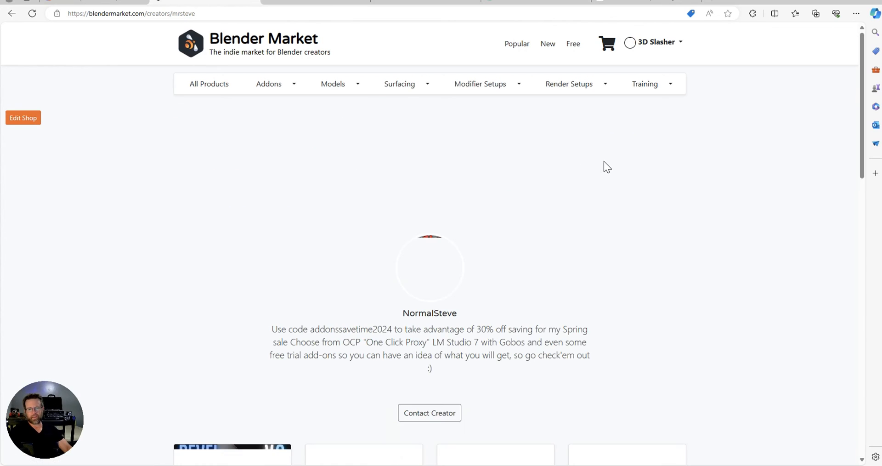
scroll(647, 177, "down", 6)
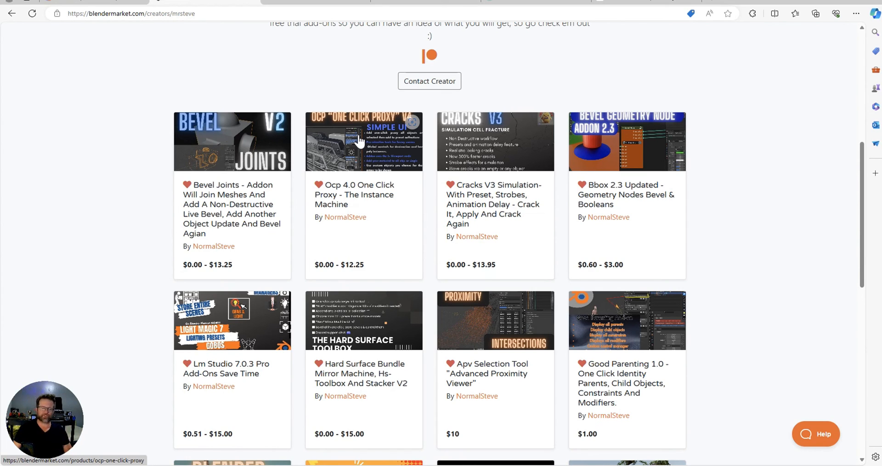
left_click(469, 144)
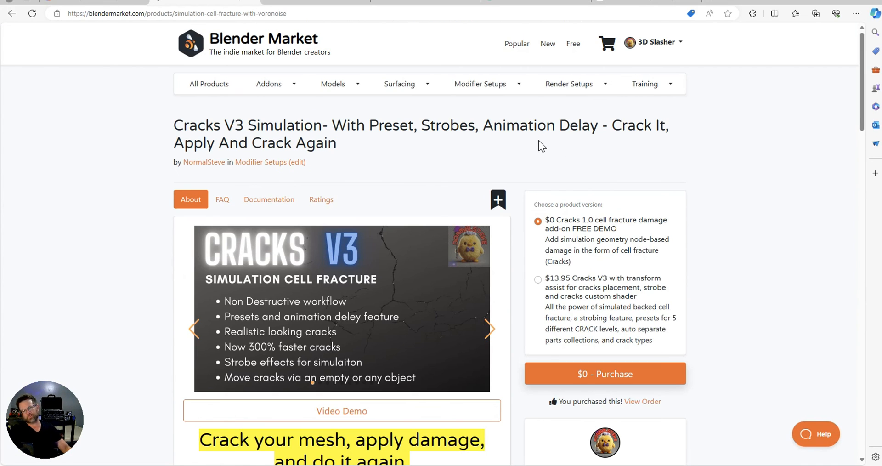